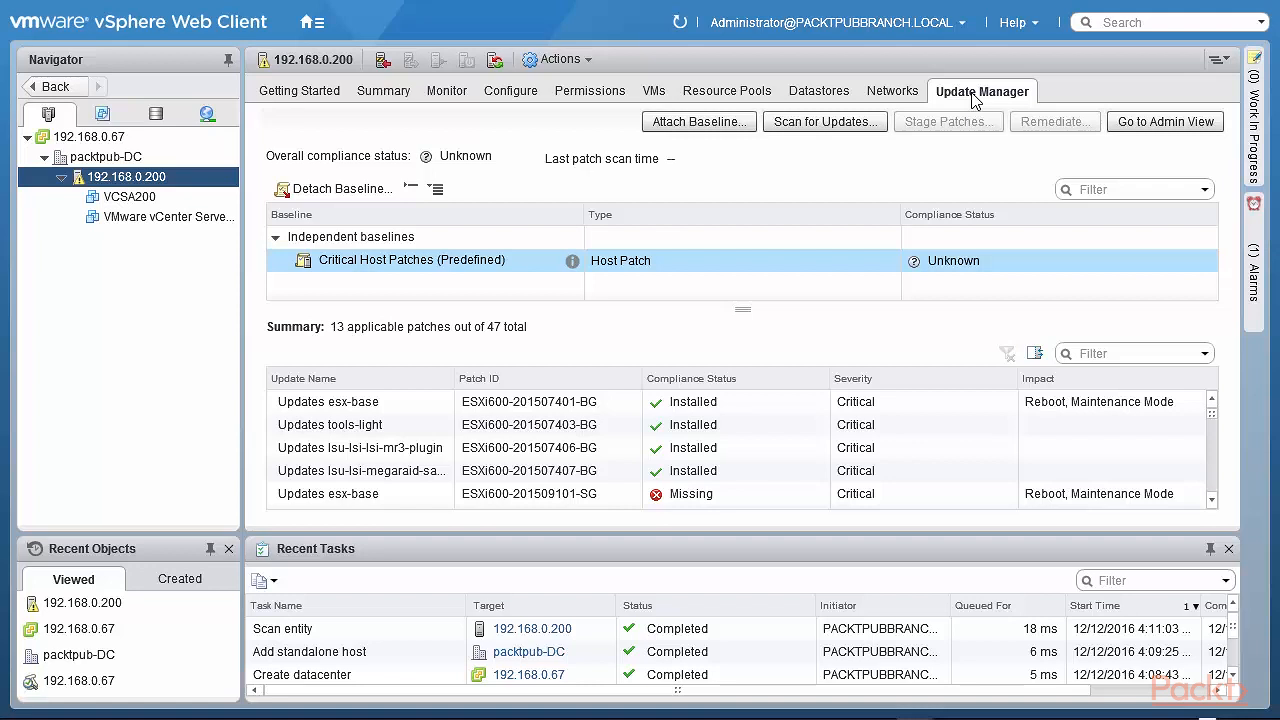
Attach the Critical Host Patches (Predefined) baseline to host 192.168.0.200 and scan the host for patches, extensions and upgrades.
left_click(716, 127)
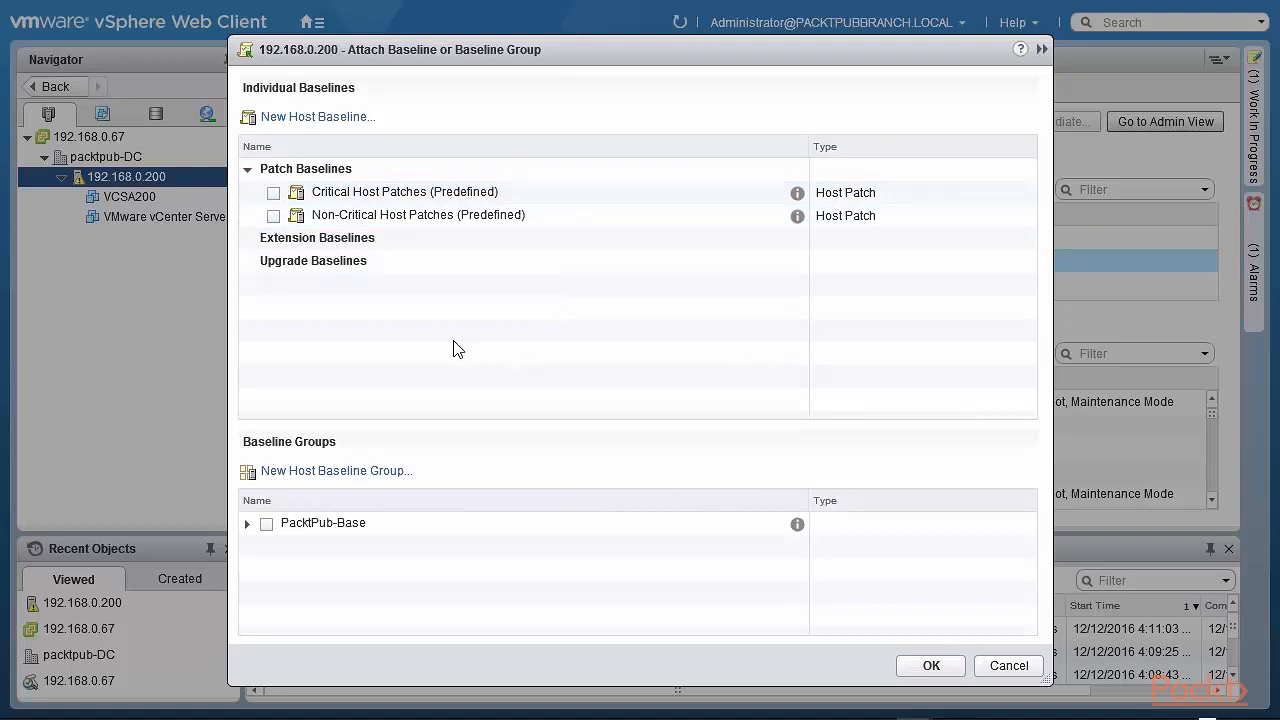
left_click(272, 196)
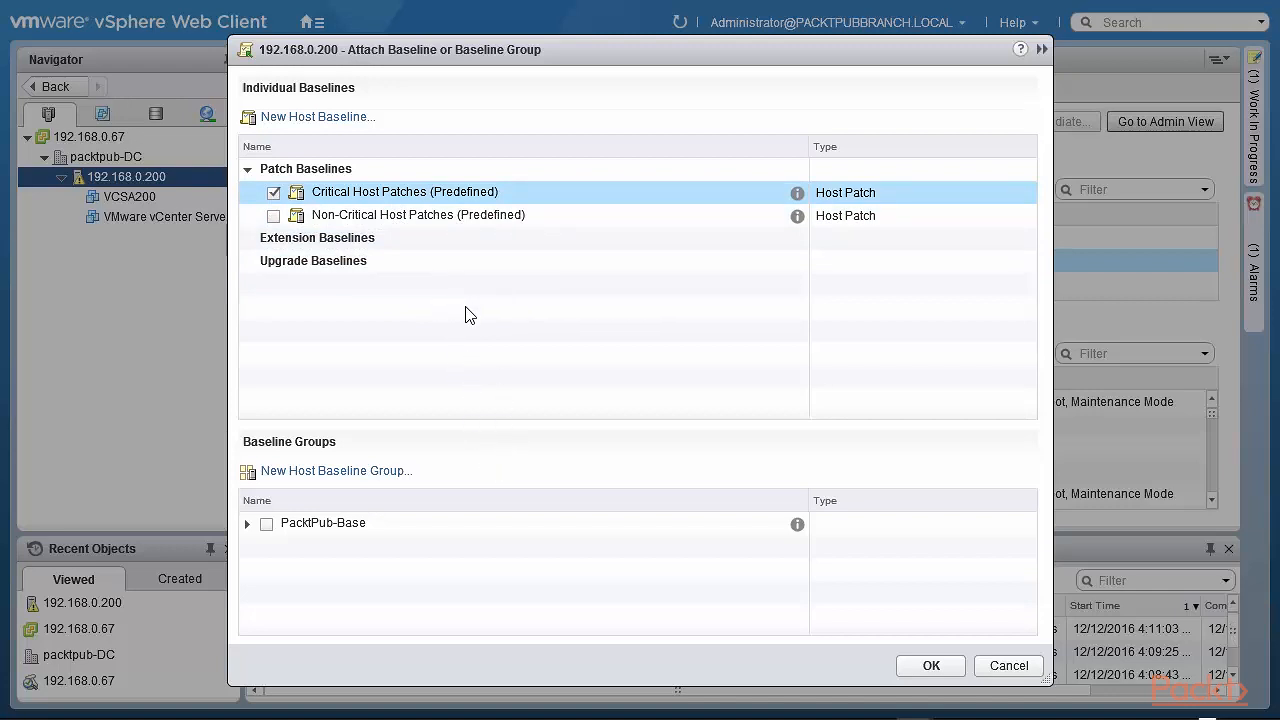
left_click(938, 664)
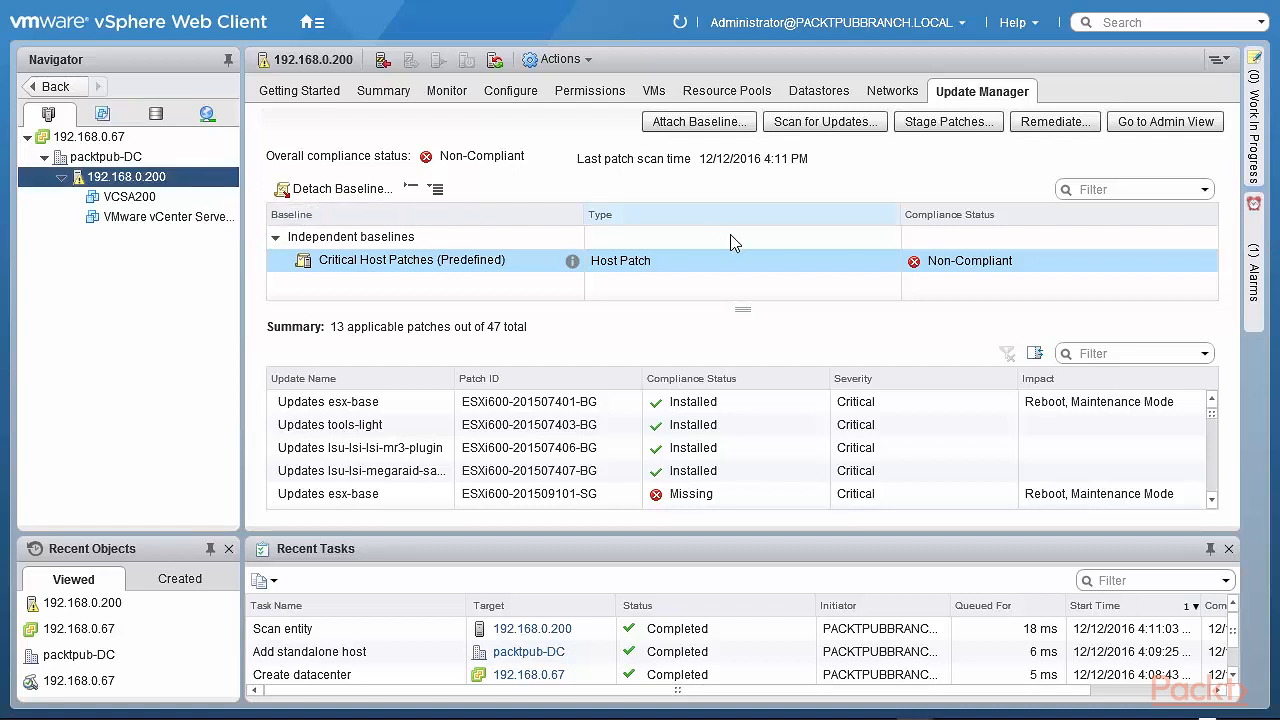
left_click(818, 124)
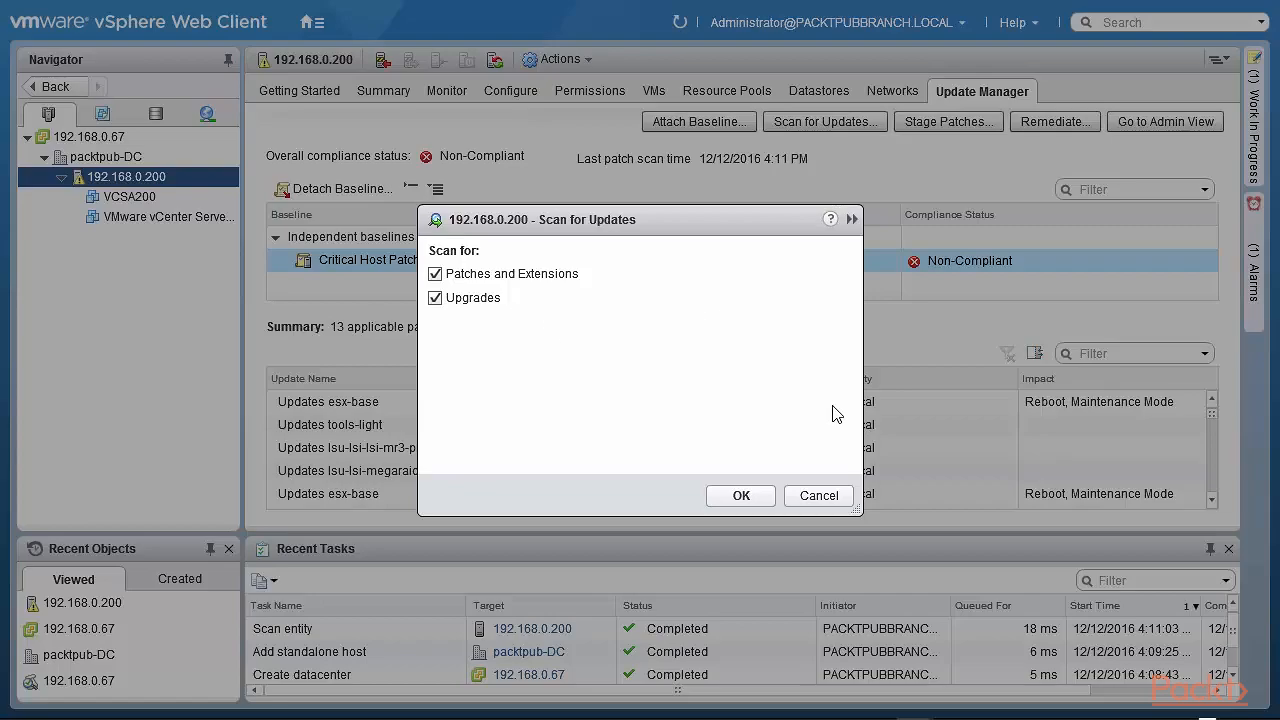
left_click(745, 496)
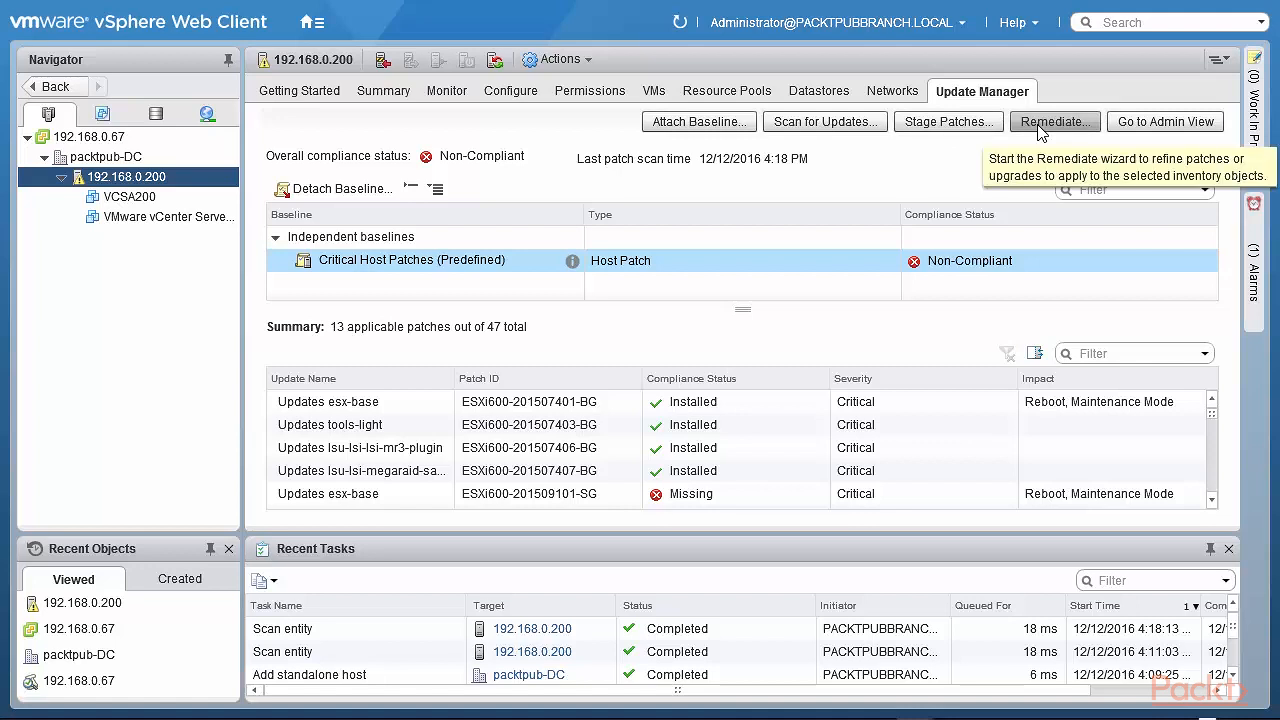
Set up patch staging for host 192.168.0.200 from the Critical Host Patches baseline, keeping every listed patch selected.
left_click(938, 124)
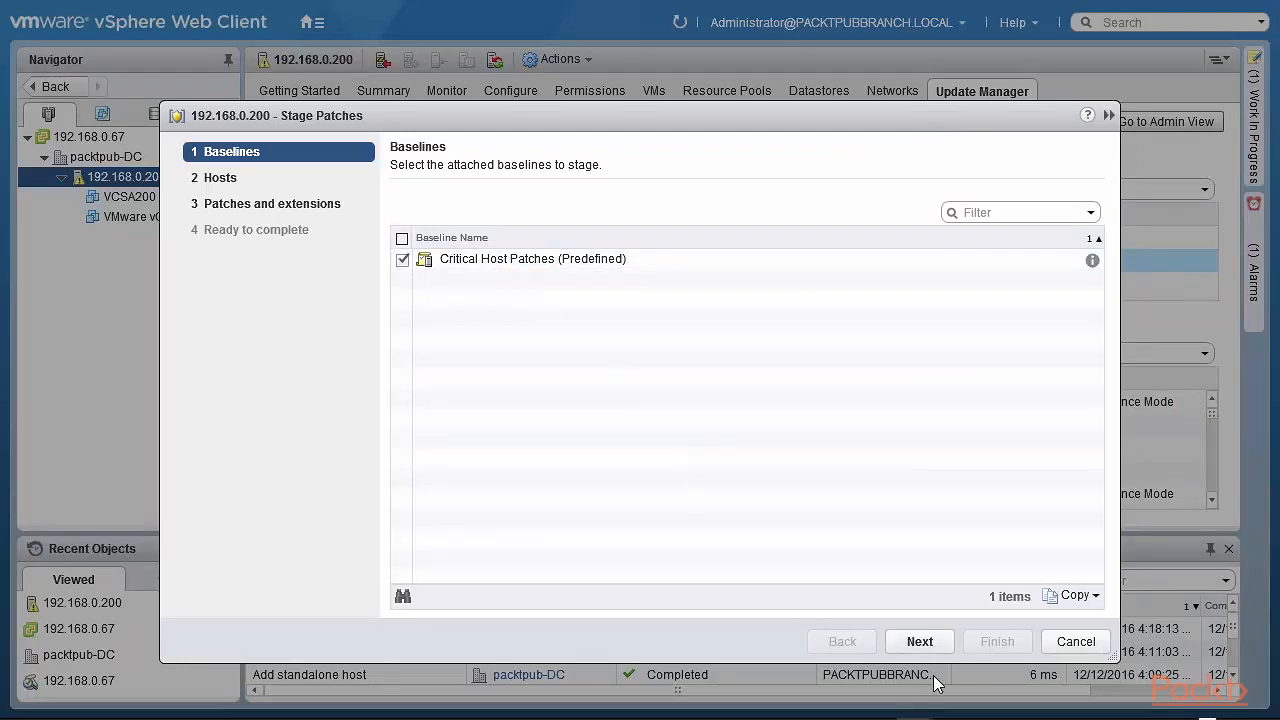
left_click(945, 645)
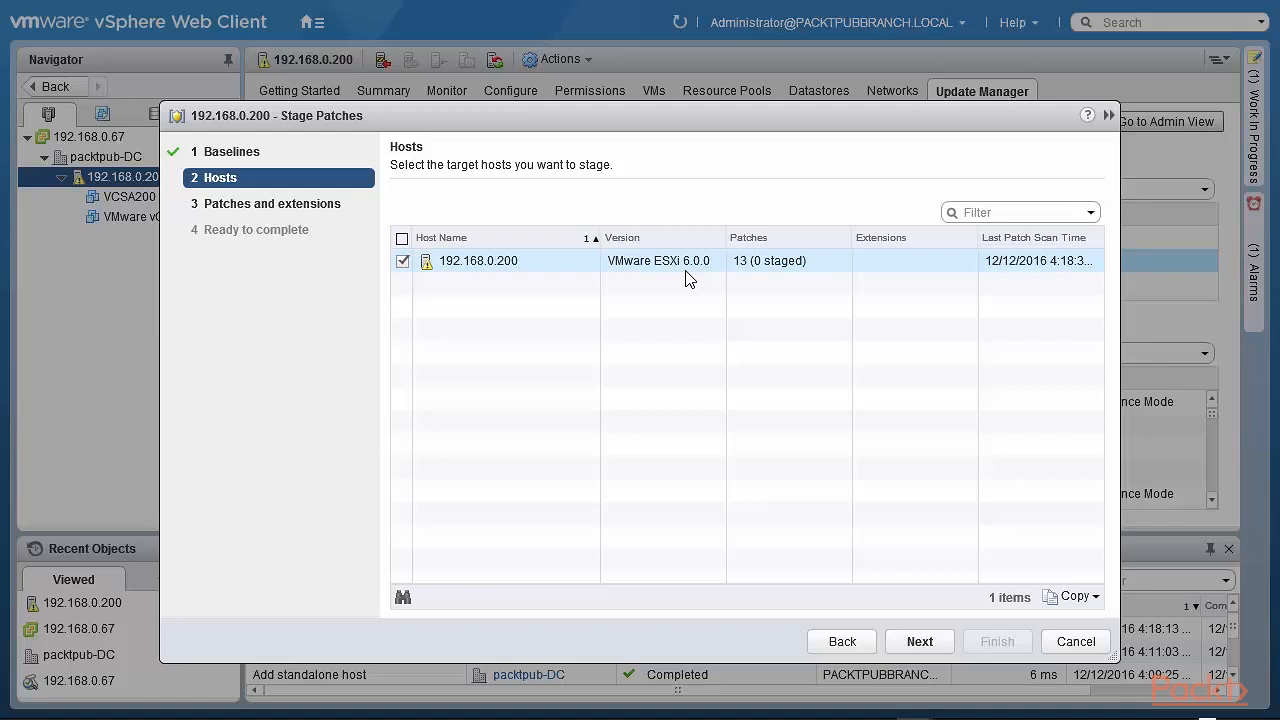
left_click(926, 643)
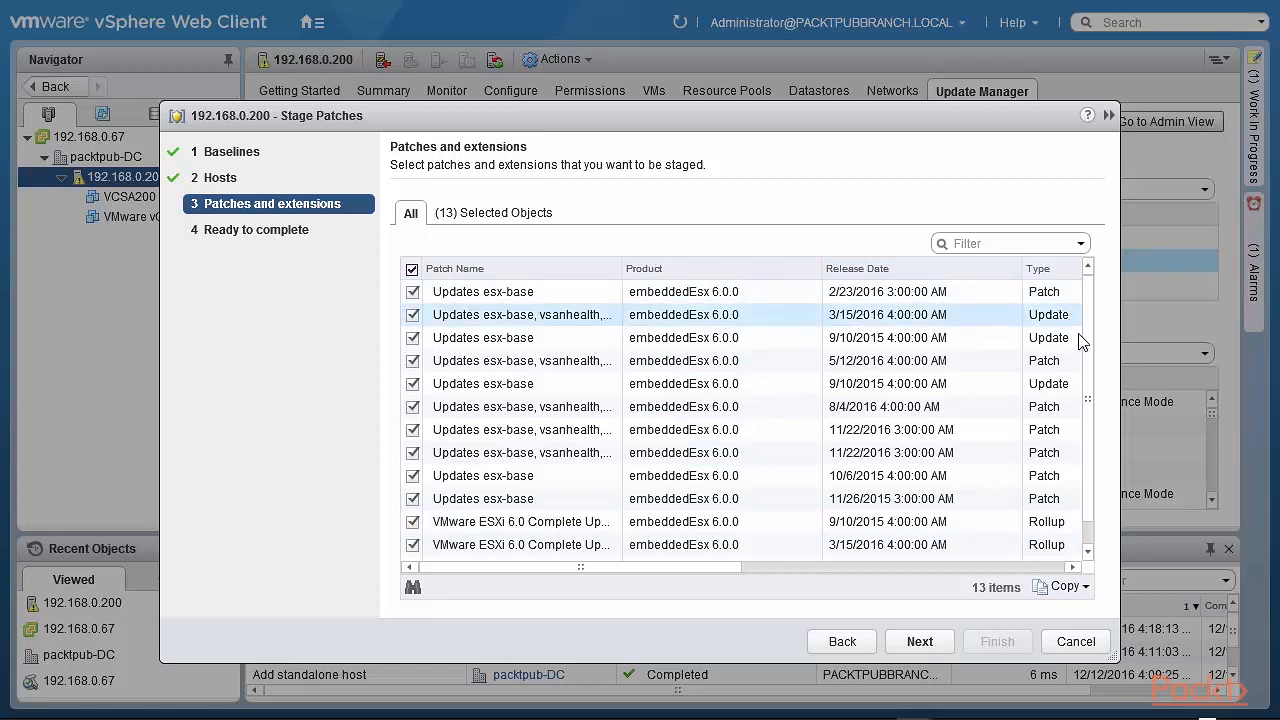
left_click_drag(1089, 421, 1095, 330)
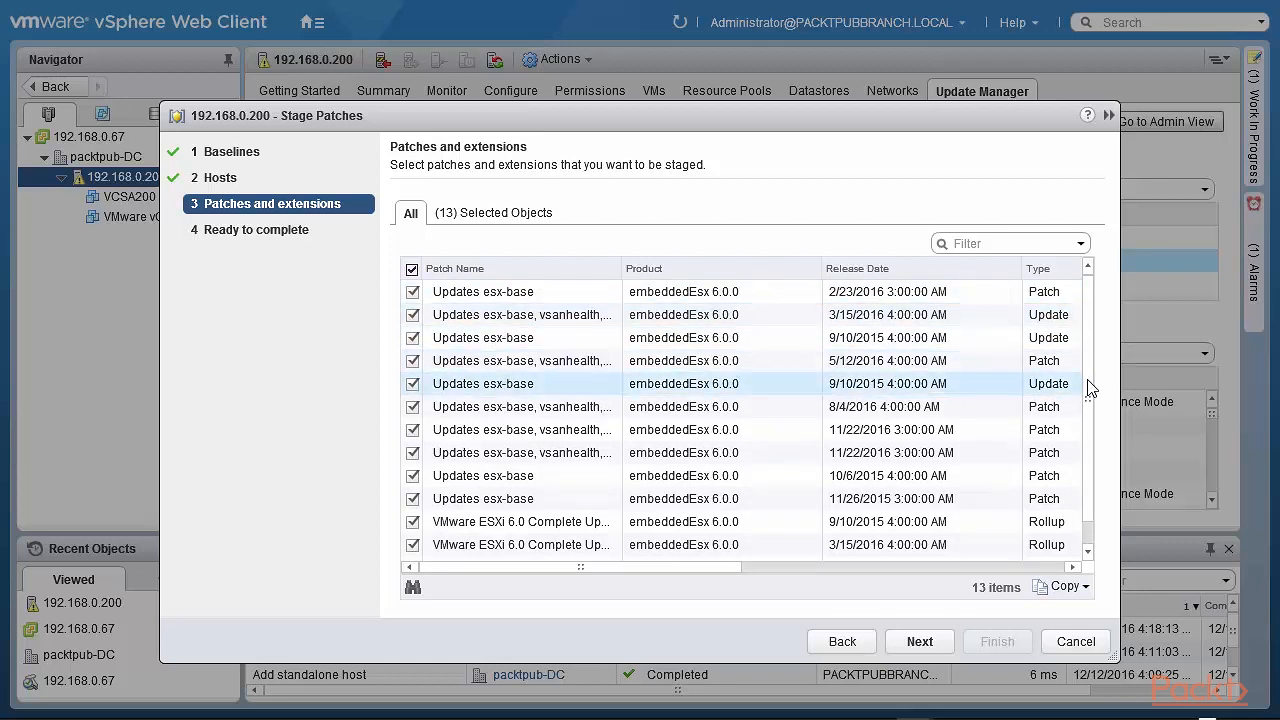
mouse_move(1087, 392)
left_mouse_down()
mouse_move(1096, 458)
mouse_move(1106, 384)
left_mouse_up()
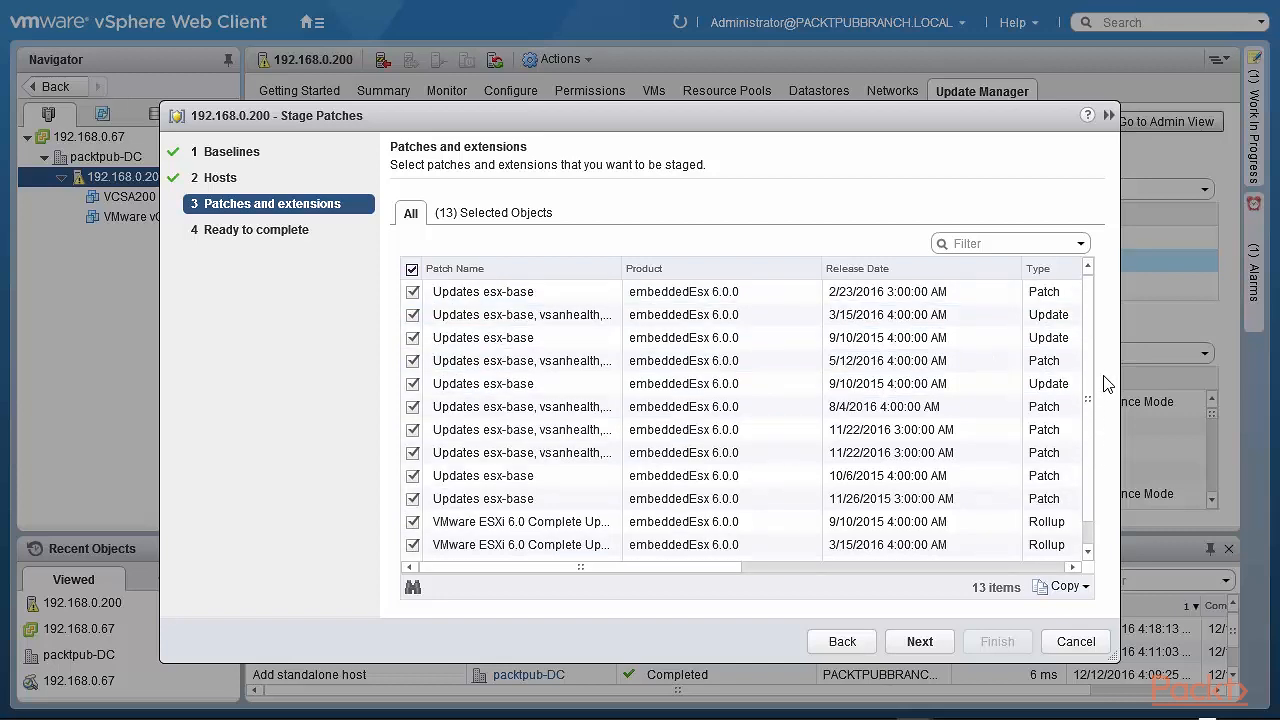
left_click_drag(1085, 450, 1080, 466)
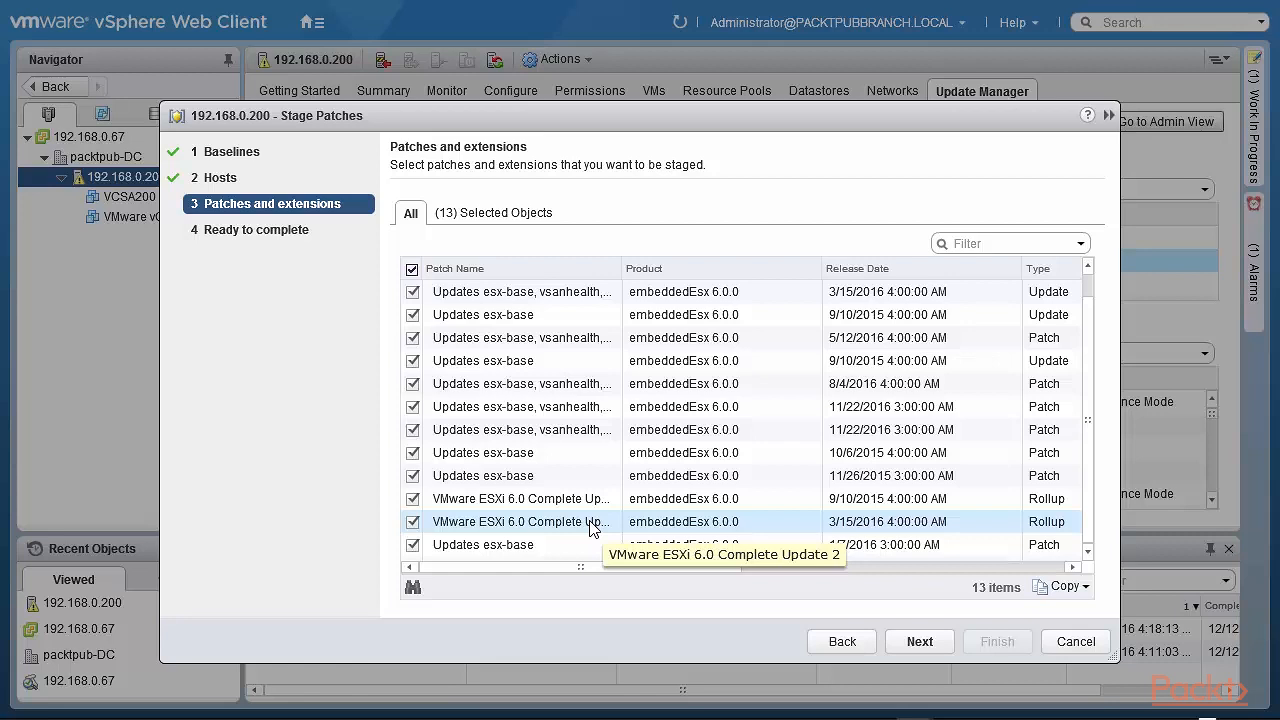
left_click(412, 521)
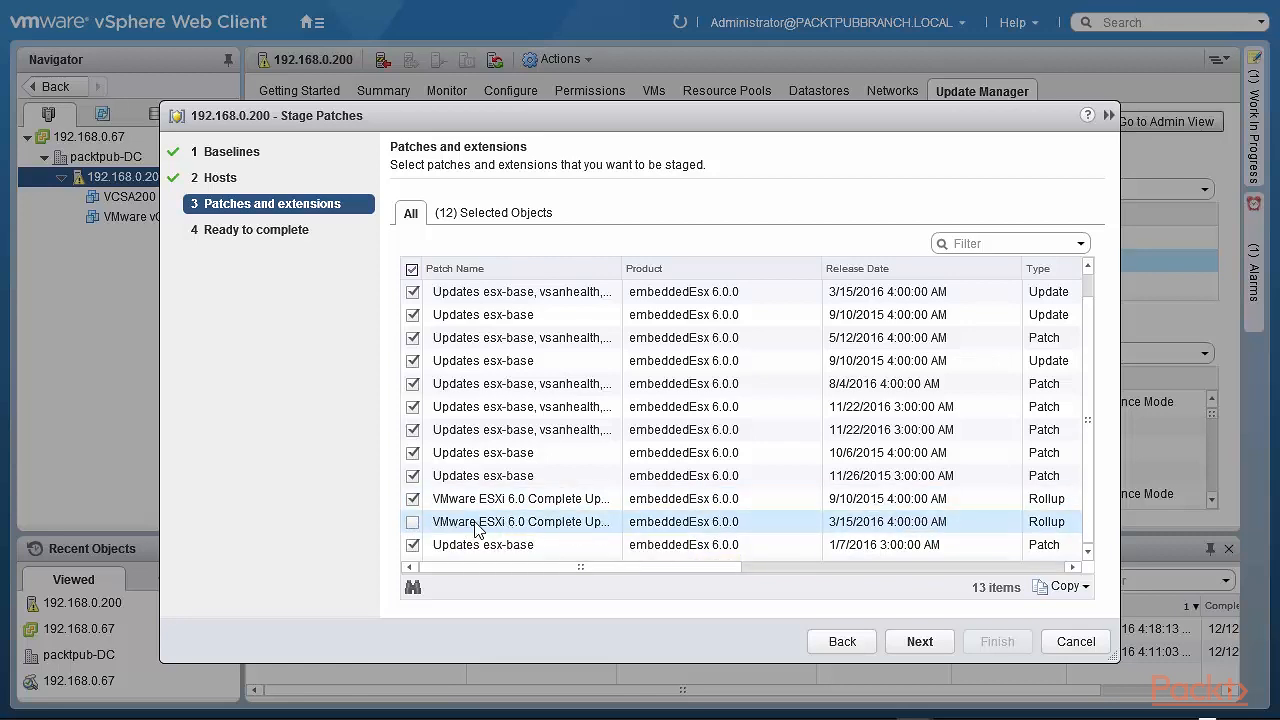
left_click(412, 521)
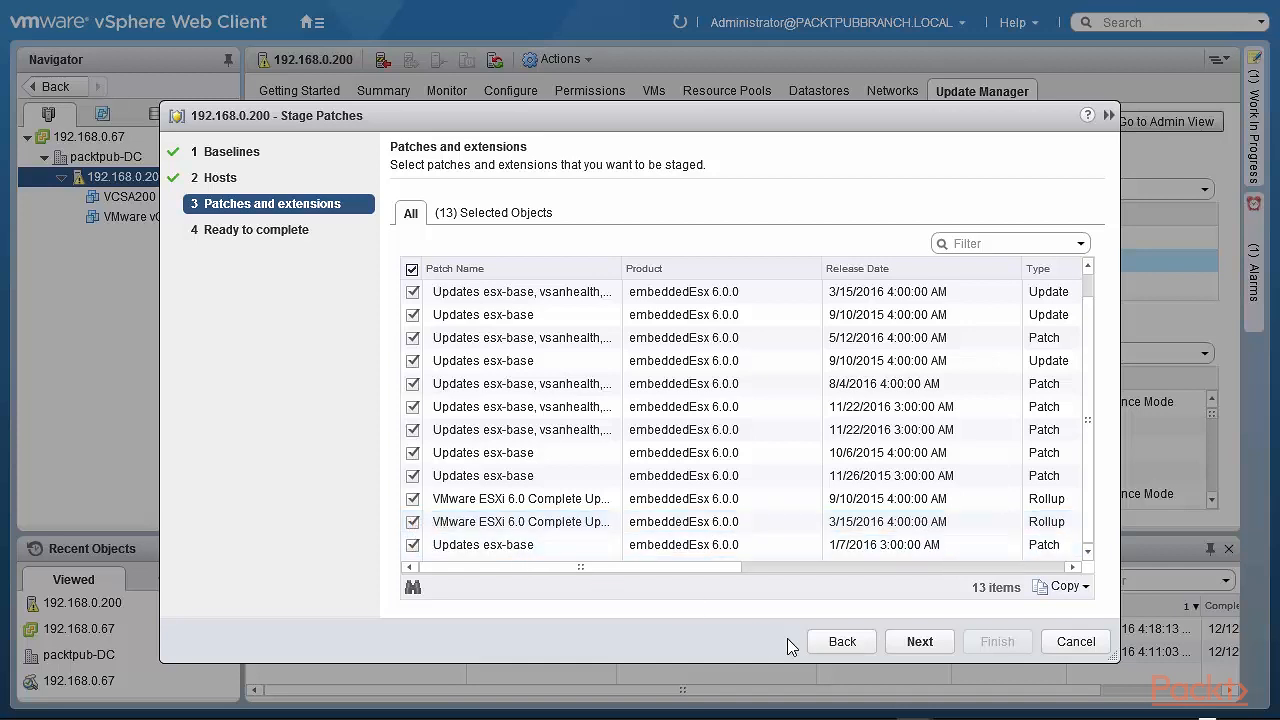
left_click(924, 646)
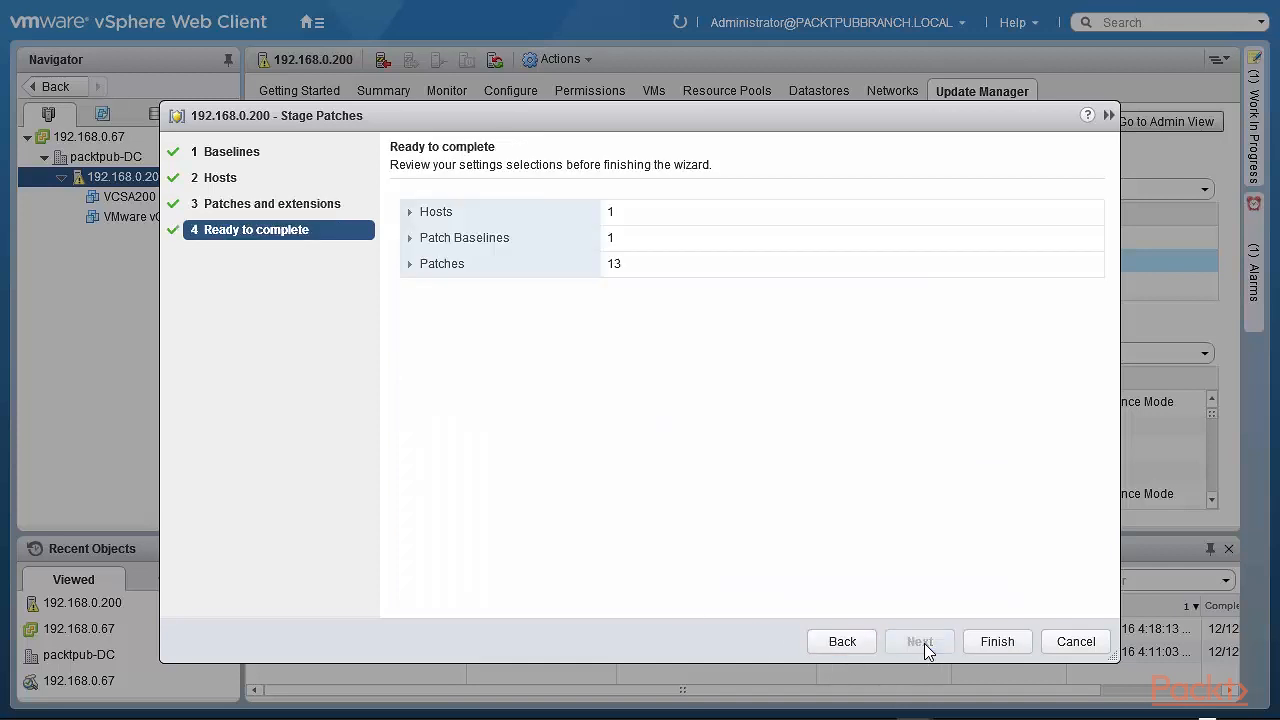
Review the hosts, patch baselines and patches in the staging summary and start staging.
left_click(410, 213)
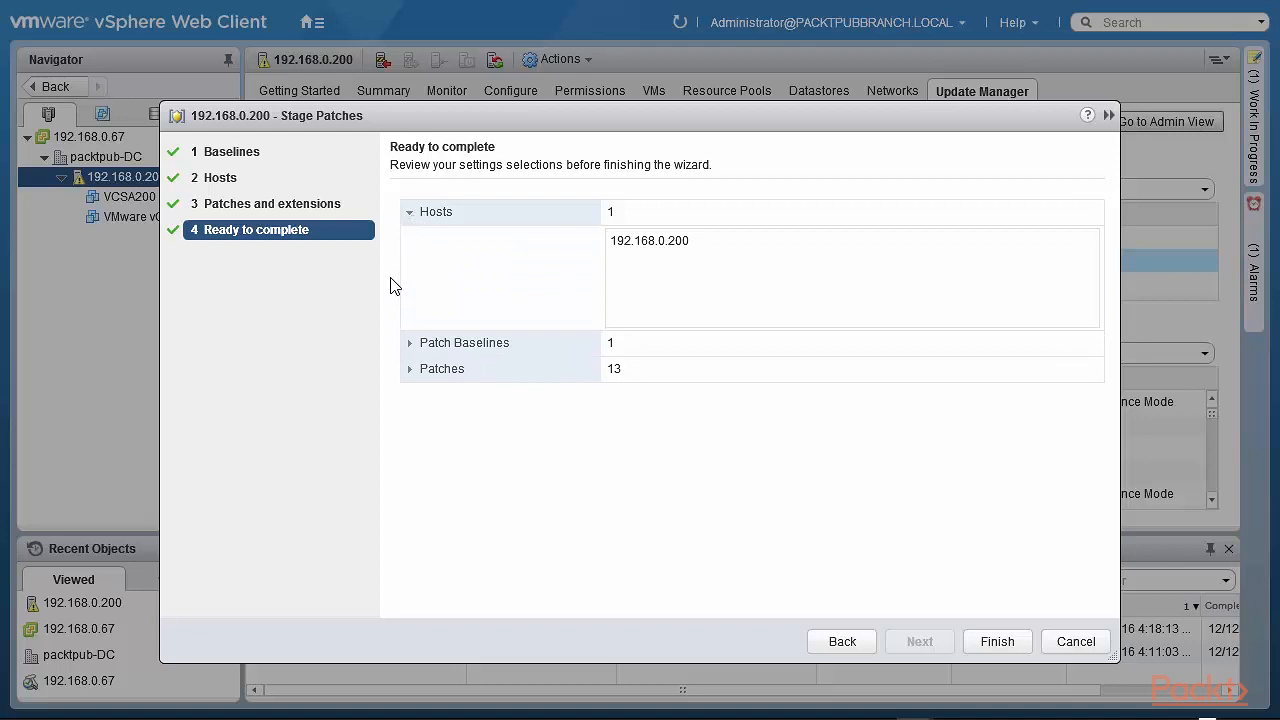
left_click(410, 343)
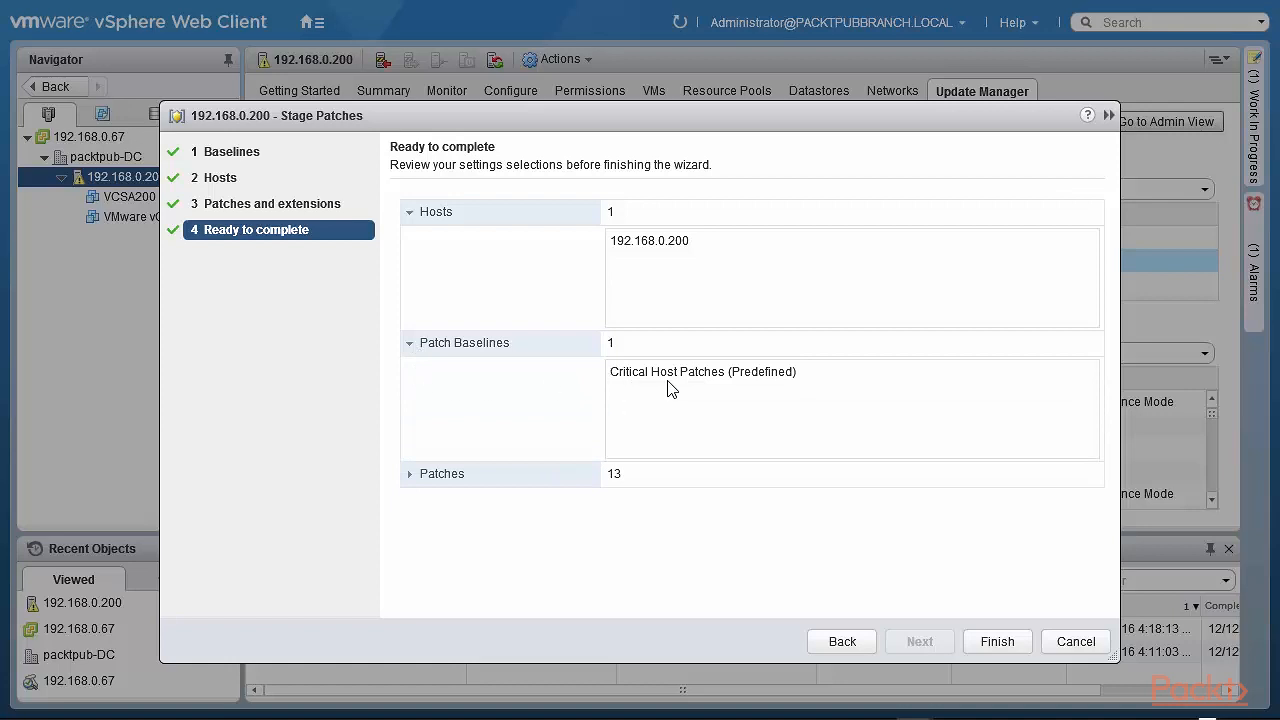
left_click(410, 475)
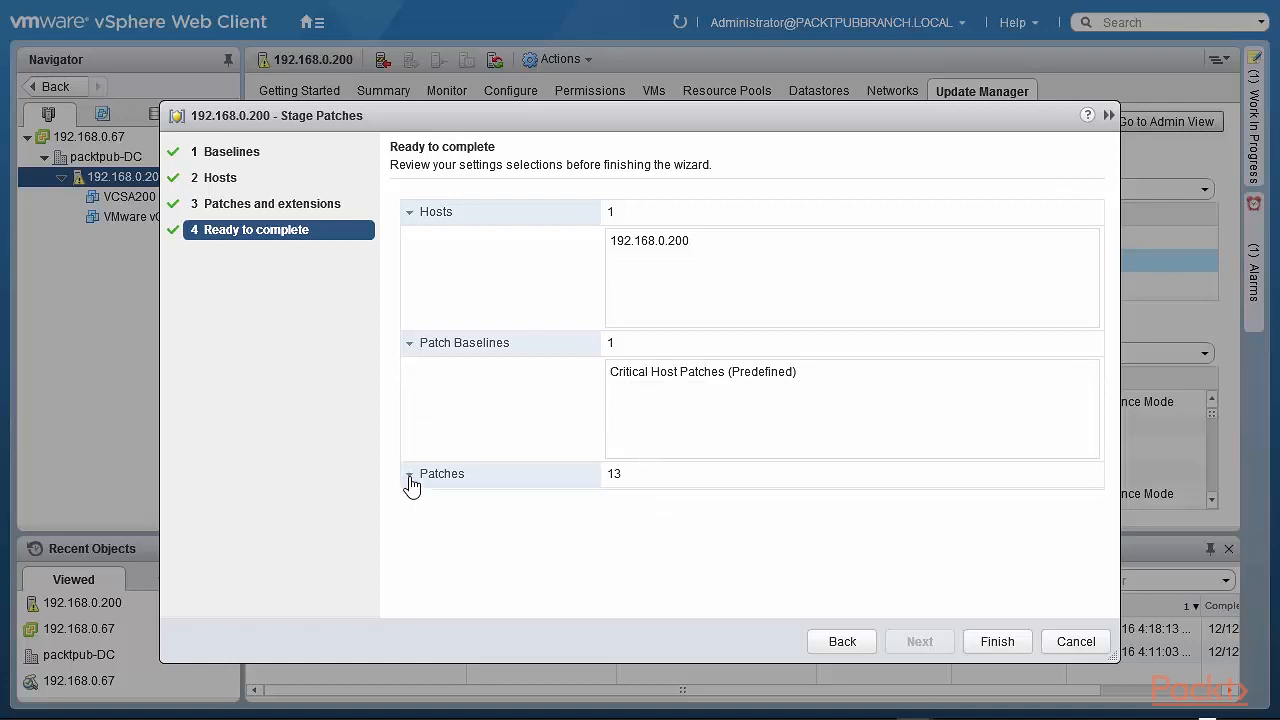
left_click_drag(1095, 525, 1094, 582)
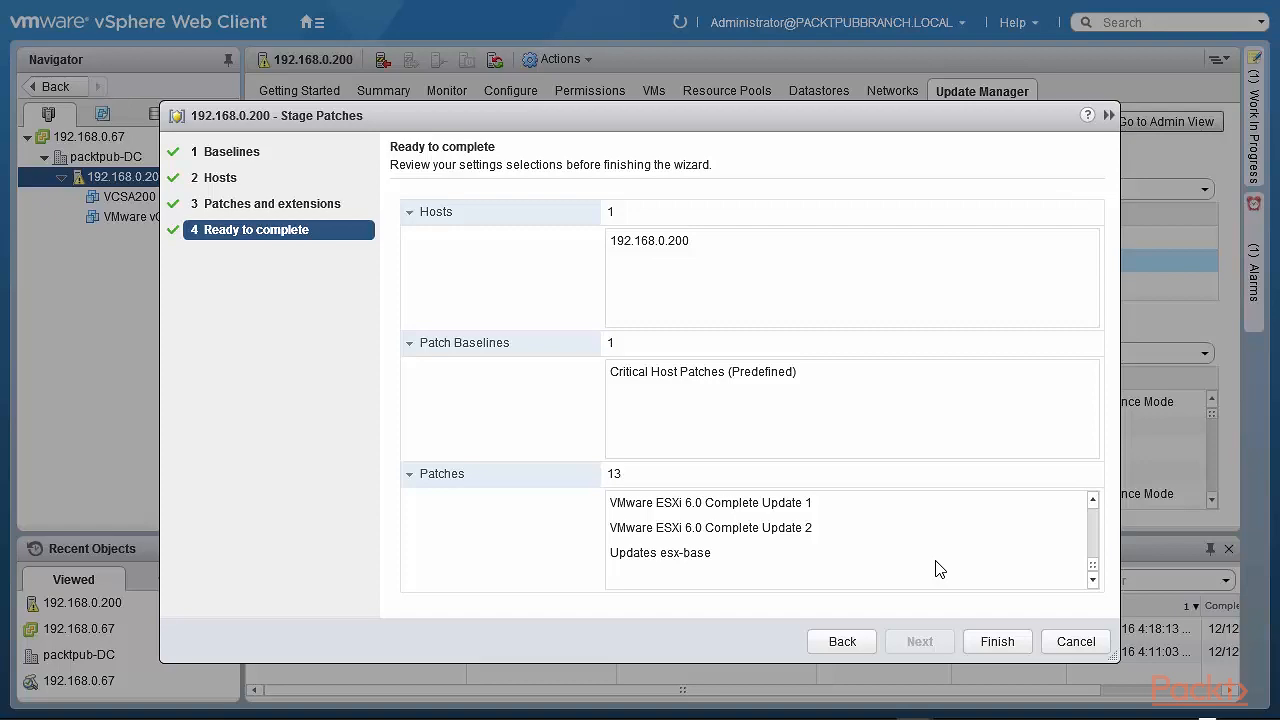
left_click(1001, 645)
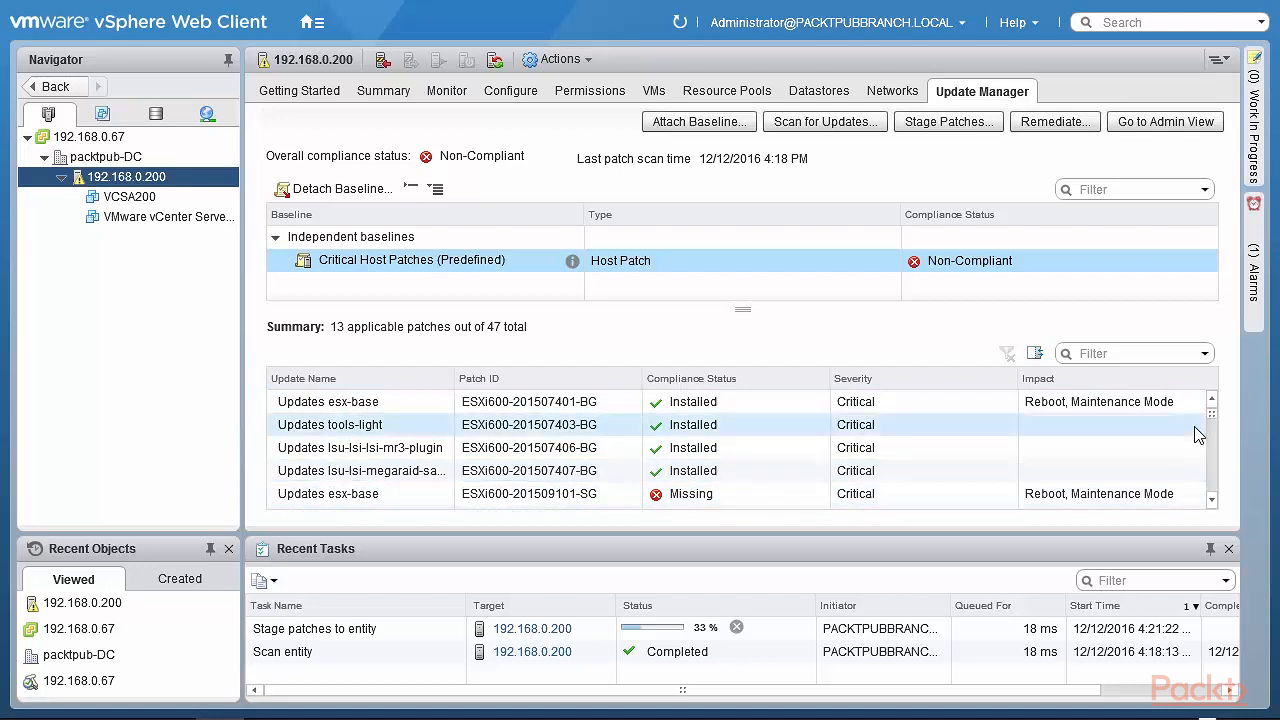
Set up remediation of host 192.168.0.200 with the Critical Host Patches baseline, keeping all listed patches selected.
left_click_drag(1211, 417, 1208, 494)
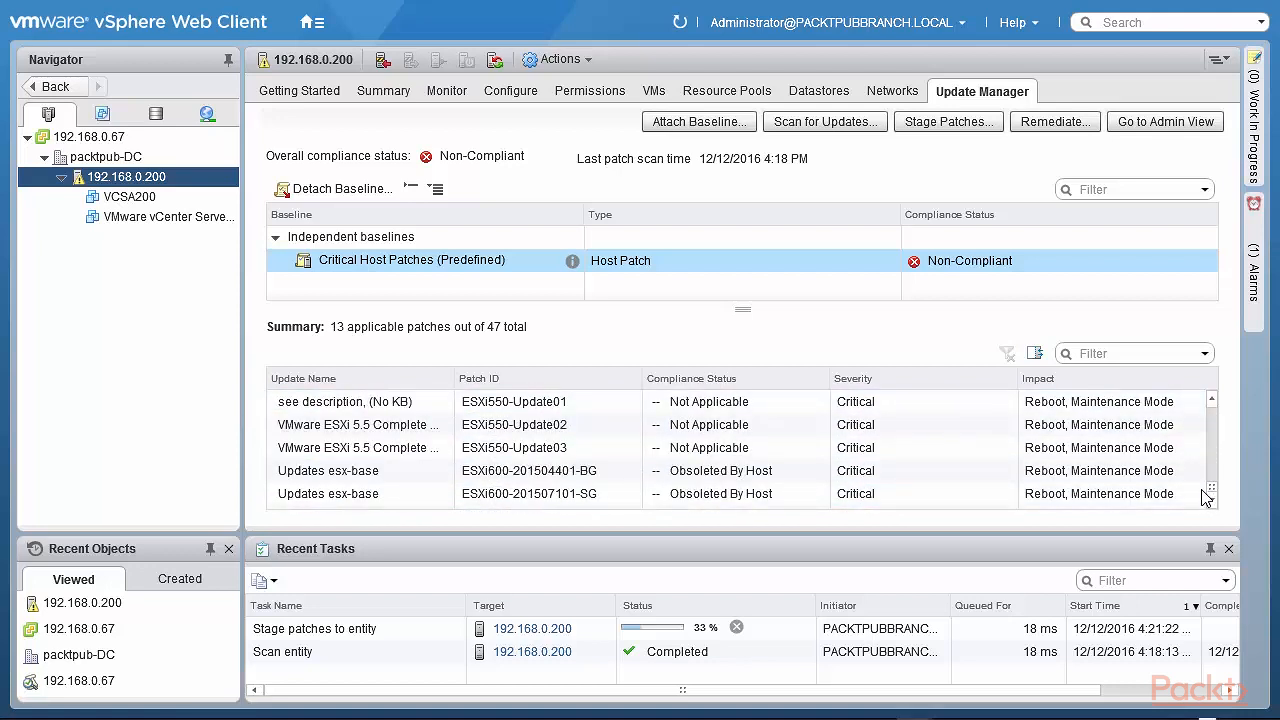
mouse_move(1209, 493)
left_mouse_down()
mouse_move(1215, 456)
mouse_move(1207, 499)
left_mouse_up()
left_click_drag(1214, 496, 1214, 433)
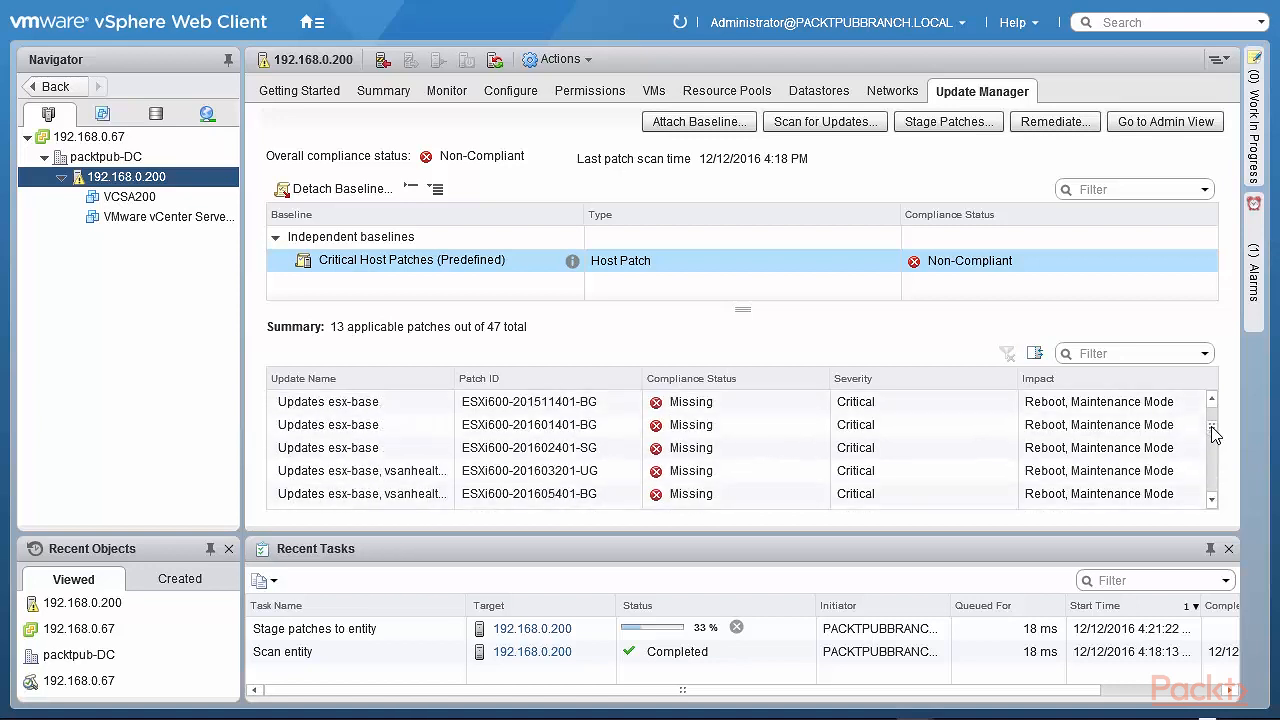
mouse_move(1214, 432)
left_mouse_down()
mouse_move(1214, 410)
mouse_move(1213, 492)
mouse_move(1214, 440)
left_mouse_up()
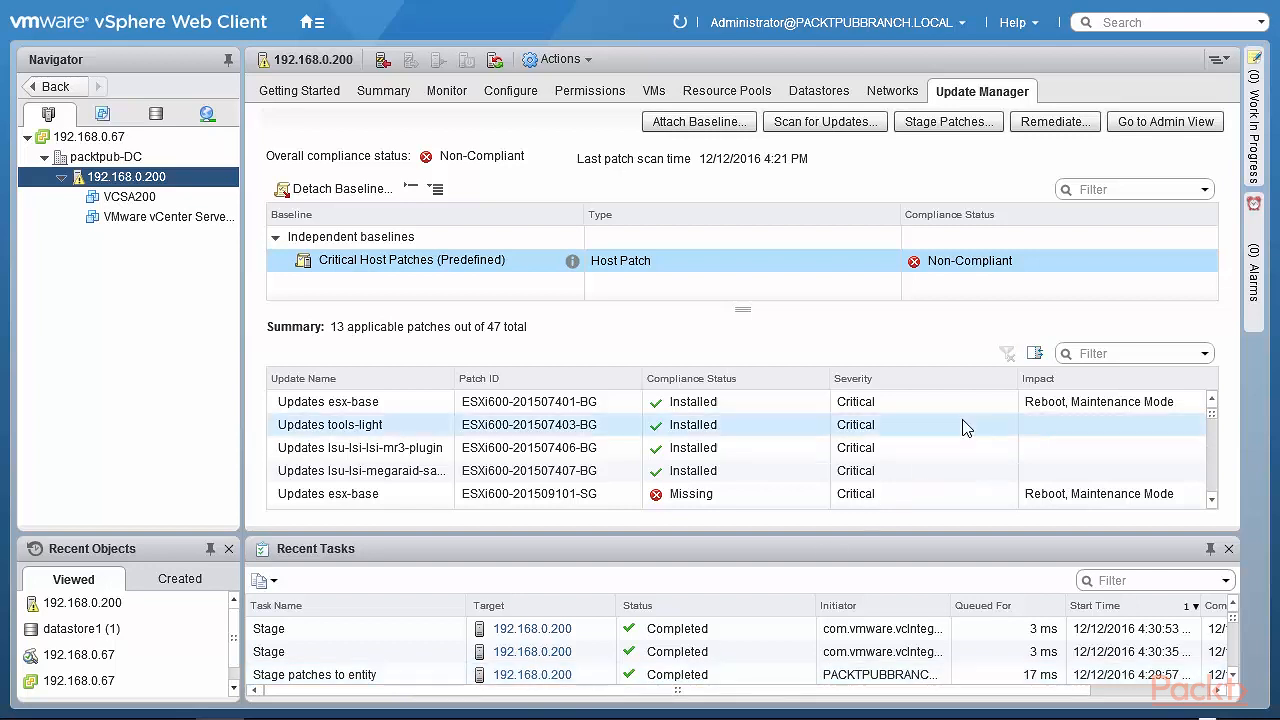
left_click(1063, 124)
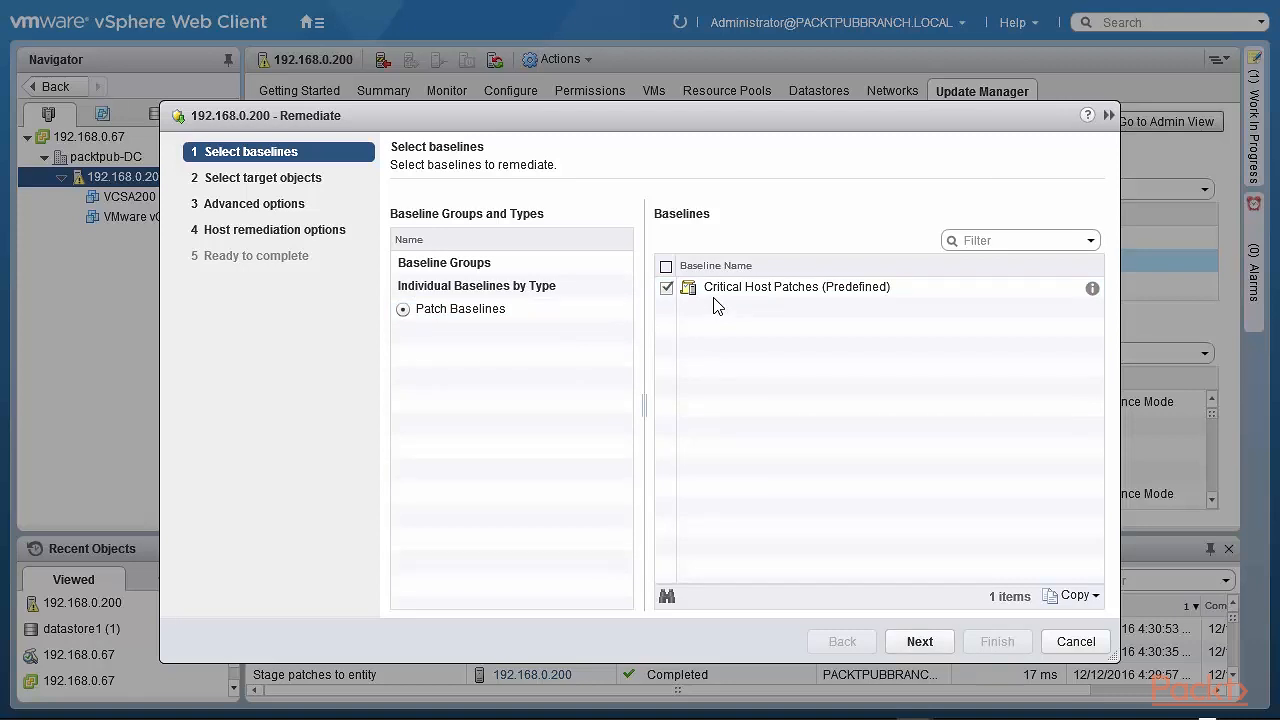
left_click(916, 641)
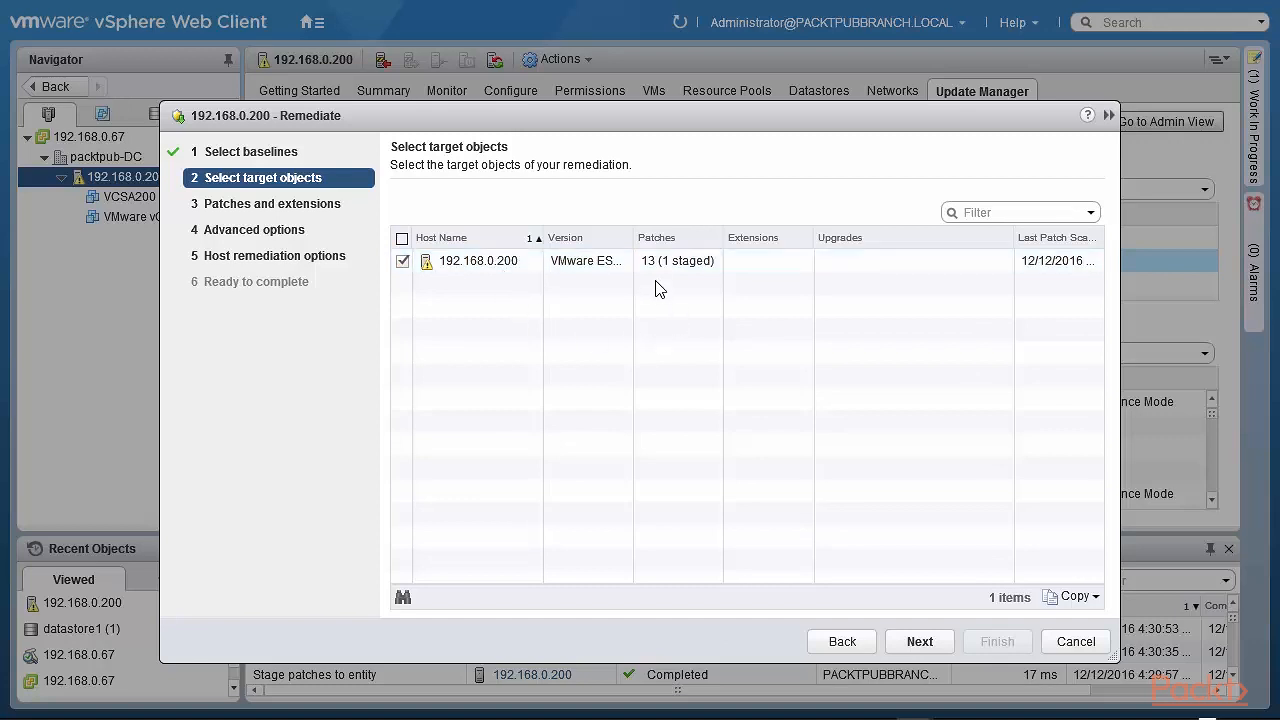
left_click(917, 648)
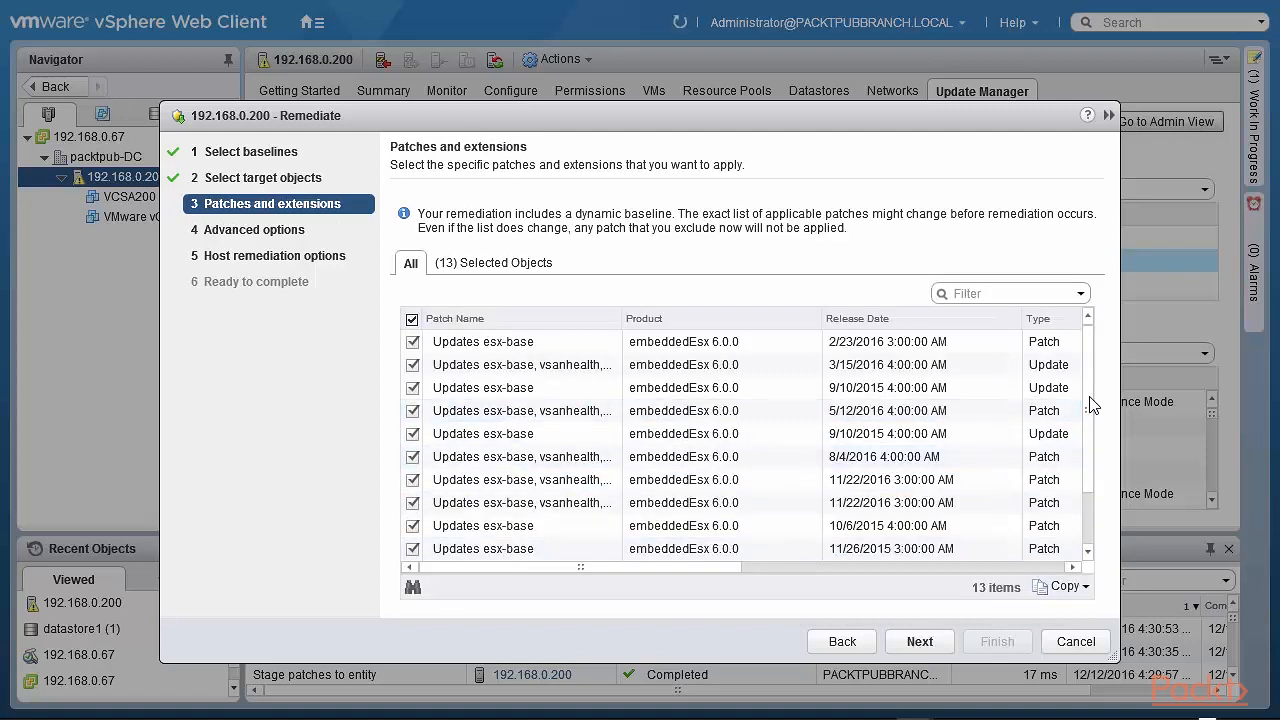
scroll(1094, 490, "down", 1)
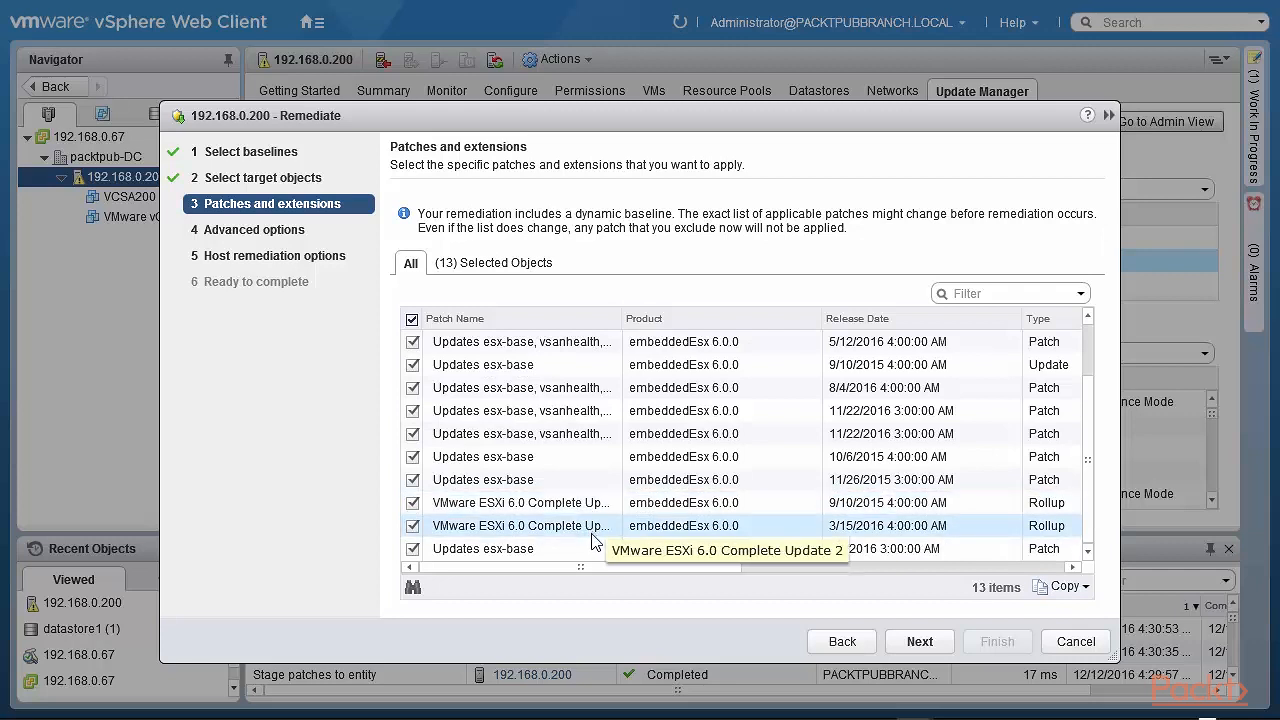
left_click(920, 643)
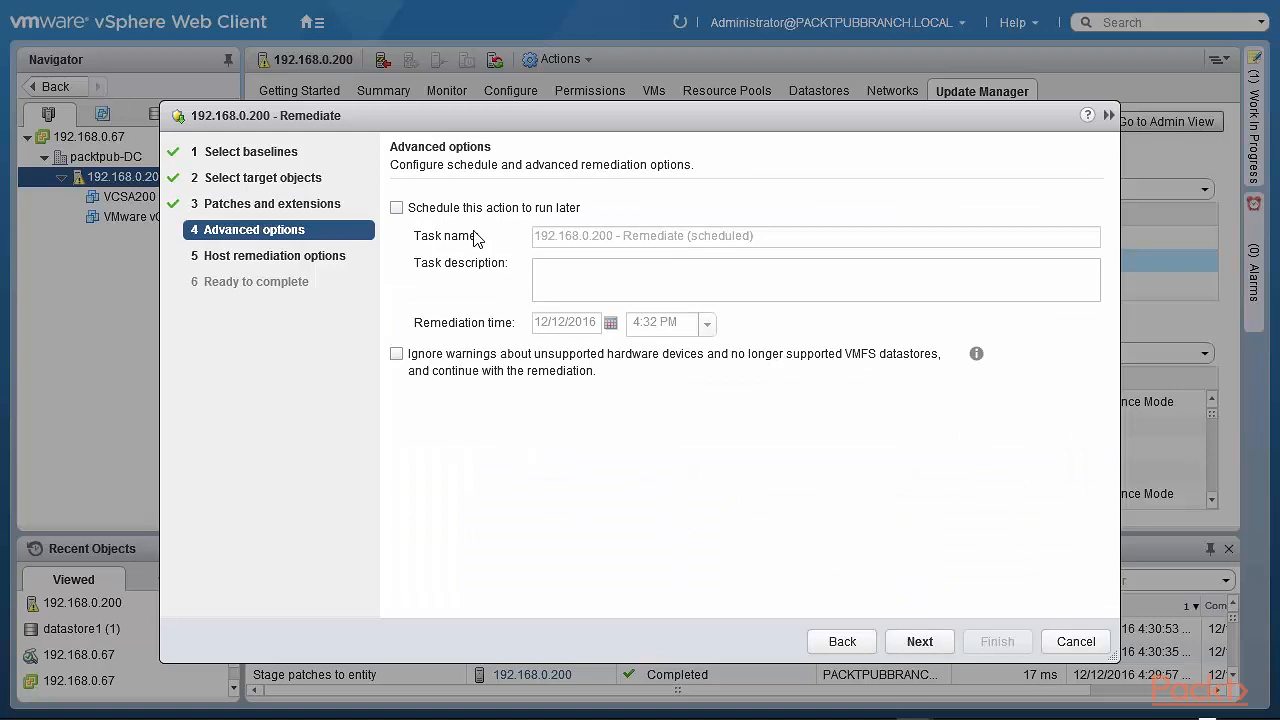
Accept the advanced remediation options without scheduling, after consulting the help on ignoring unsupported hardware and VMFS datastore warnings.
left_click(396, 208)
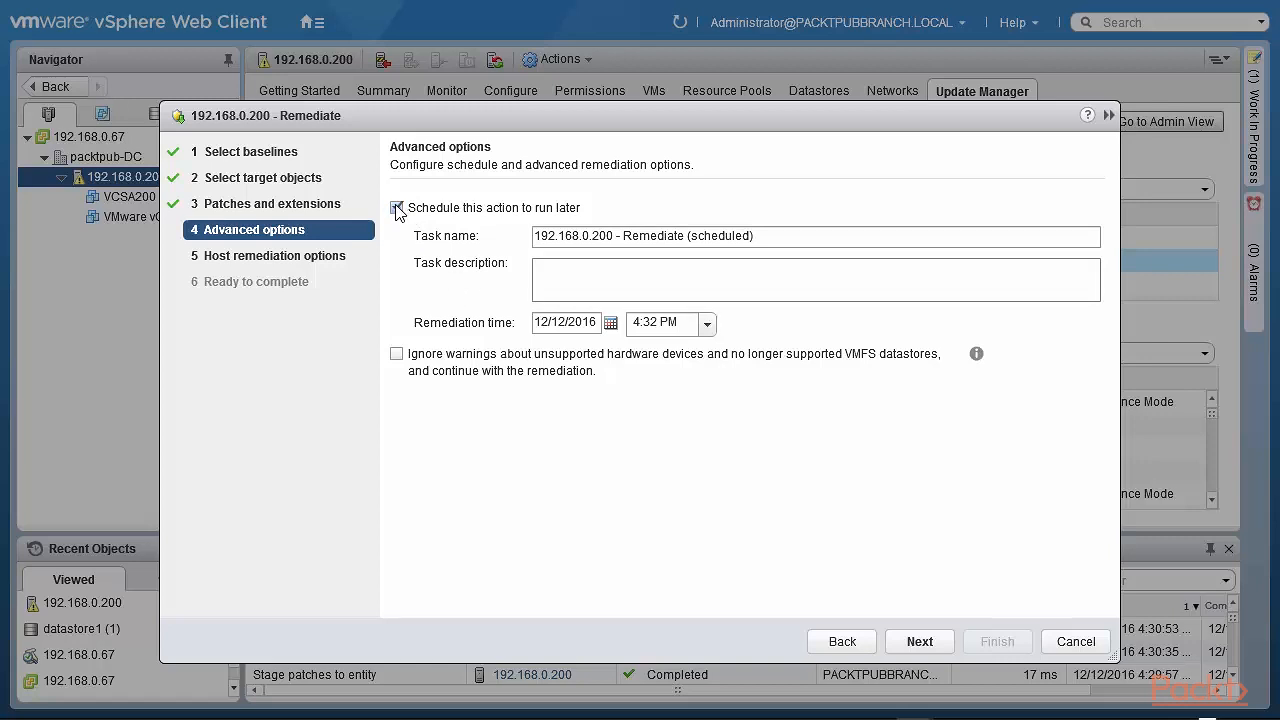
left_click(397, 208)
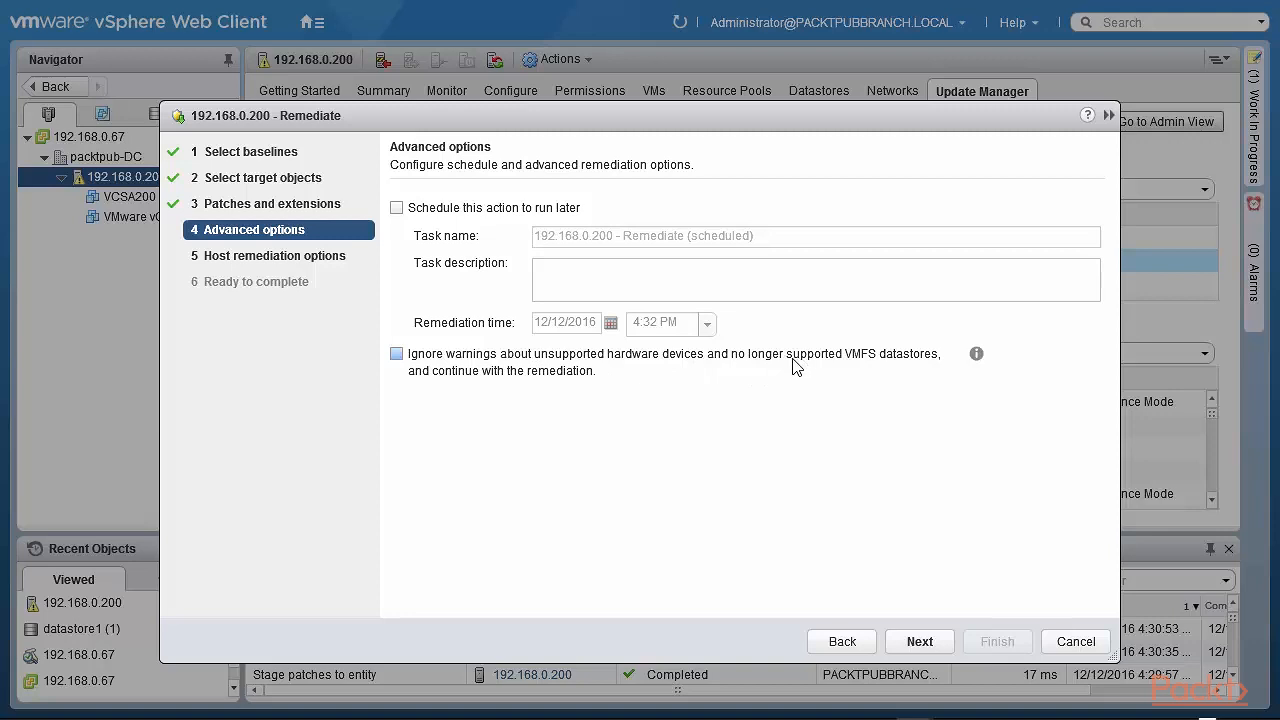
left_click(977, 356)
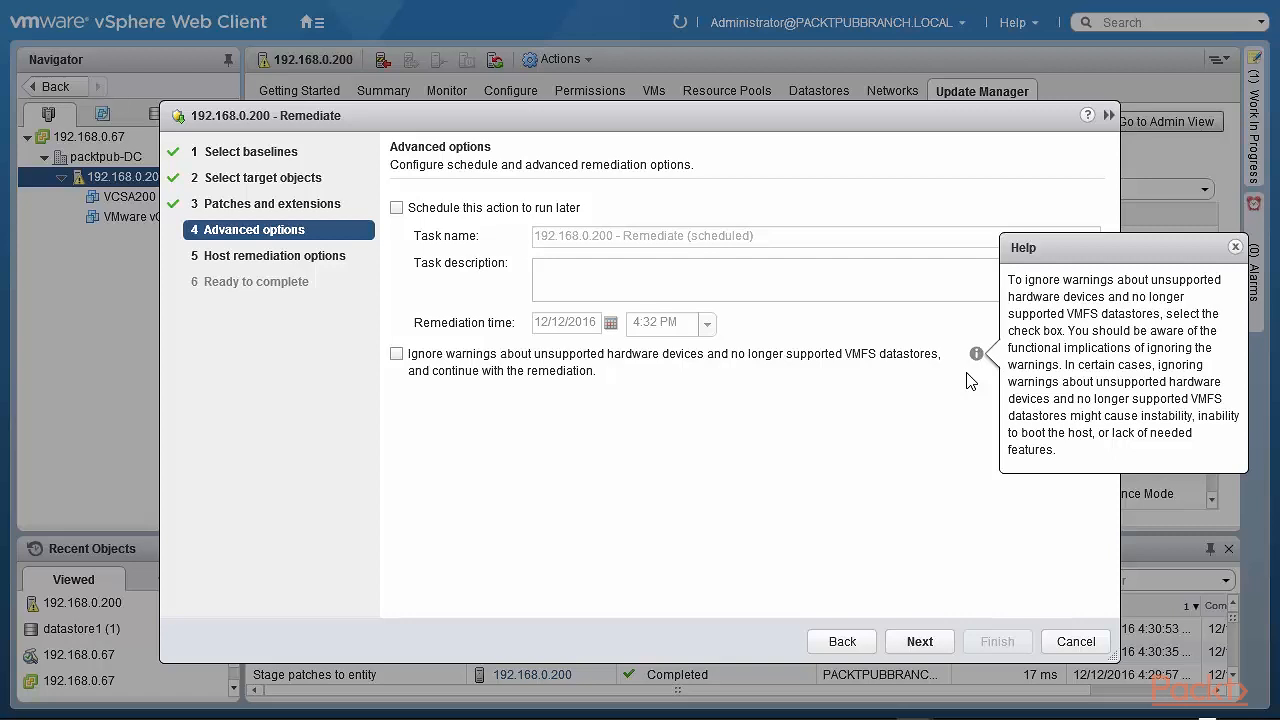
left_click(968, 380)
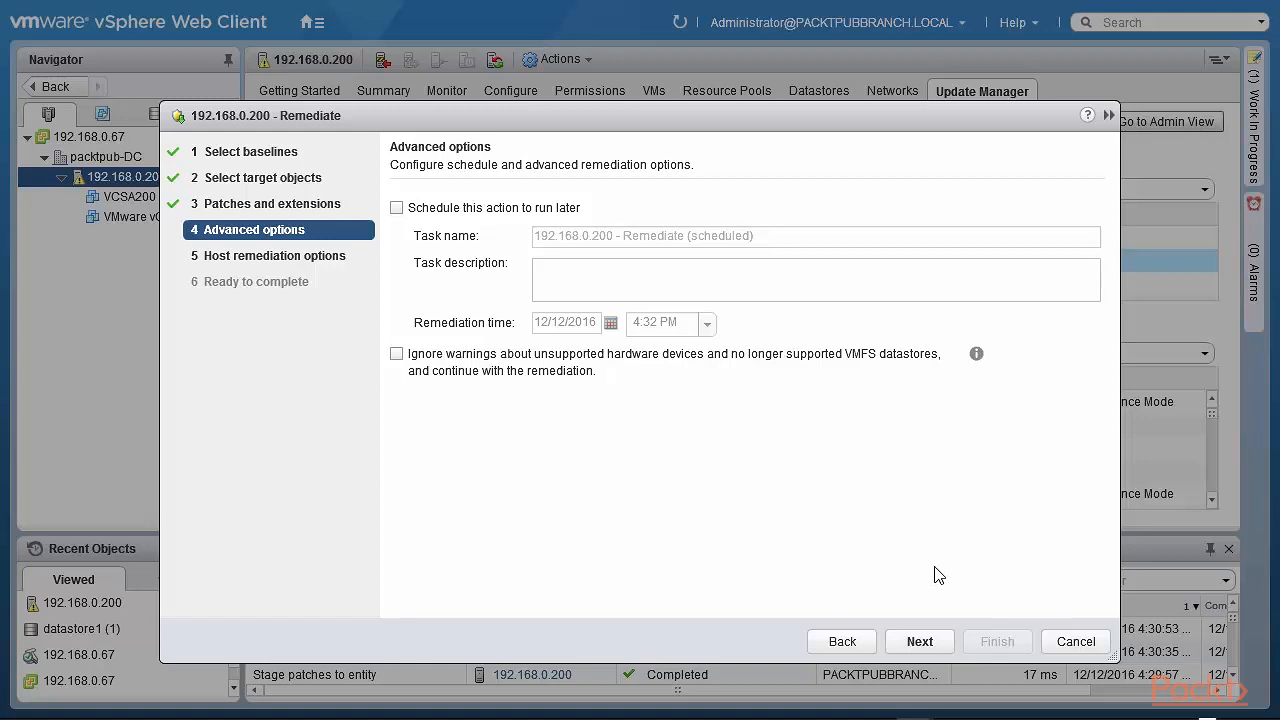
left_click(917, 651)
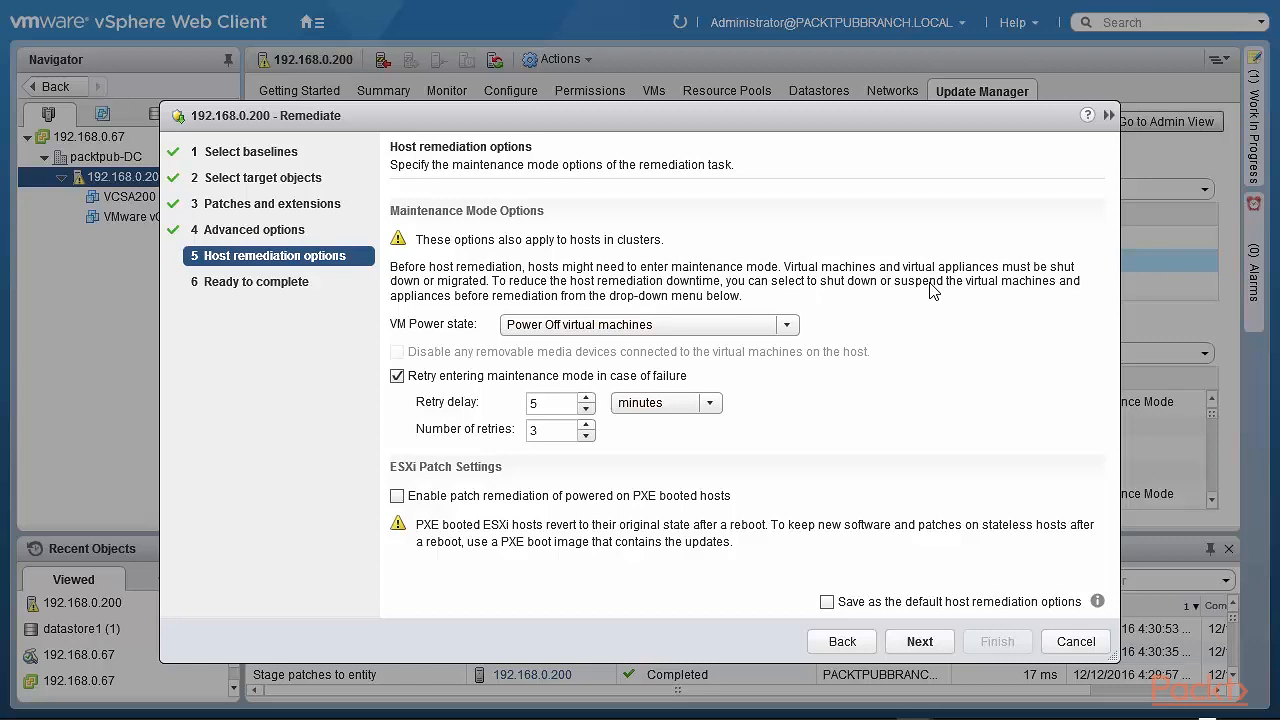
Accept the host remediation options, keeping Power Off virtual machines and maintenance mode retries at 3 with a 5-minute delay.
left_click(787, 325)
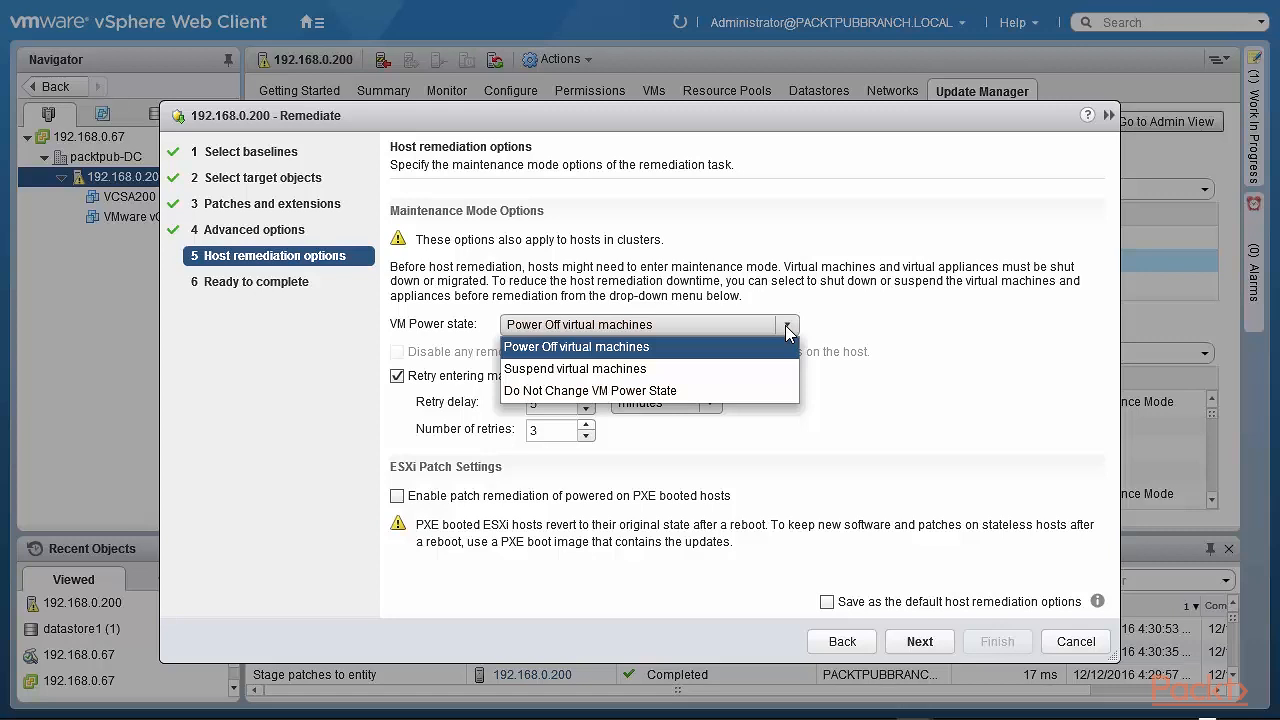
left_click(787, 327)
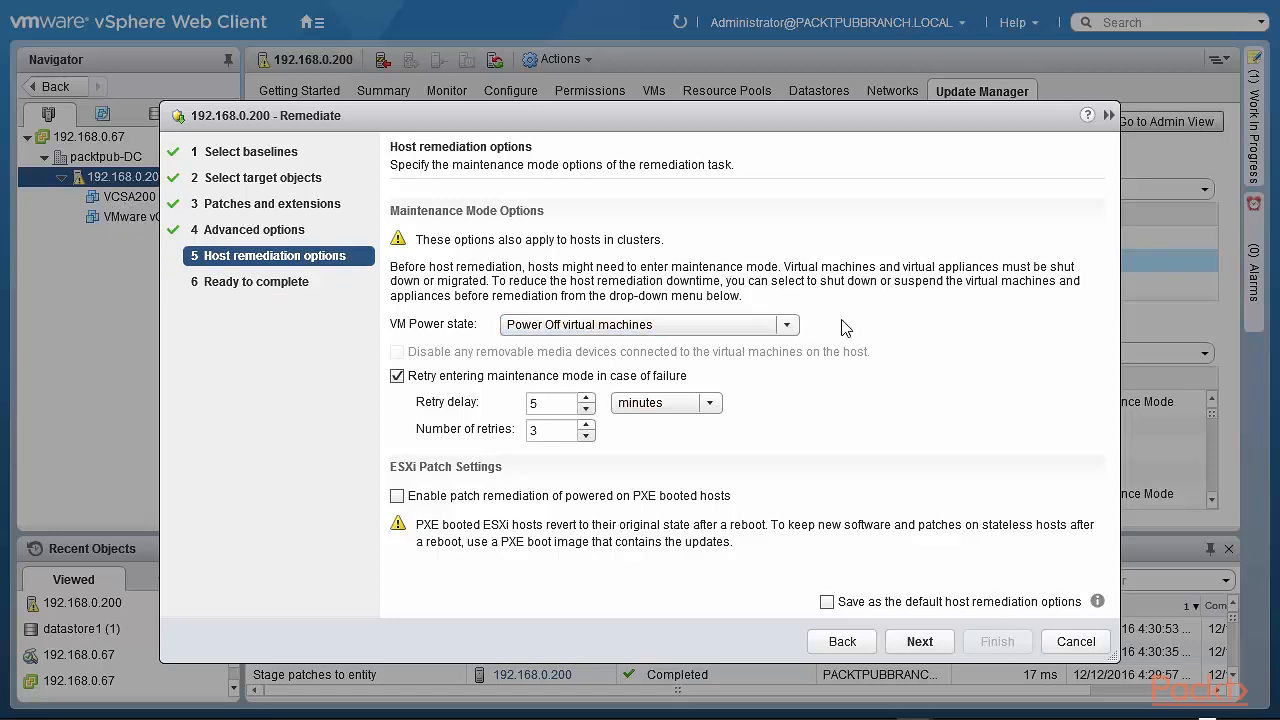
left_click(789, 328)
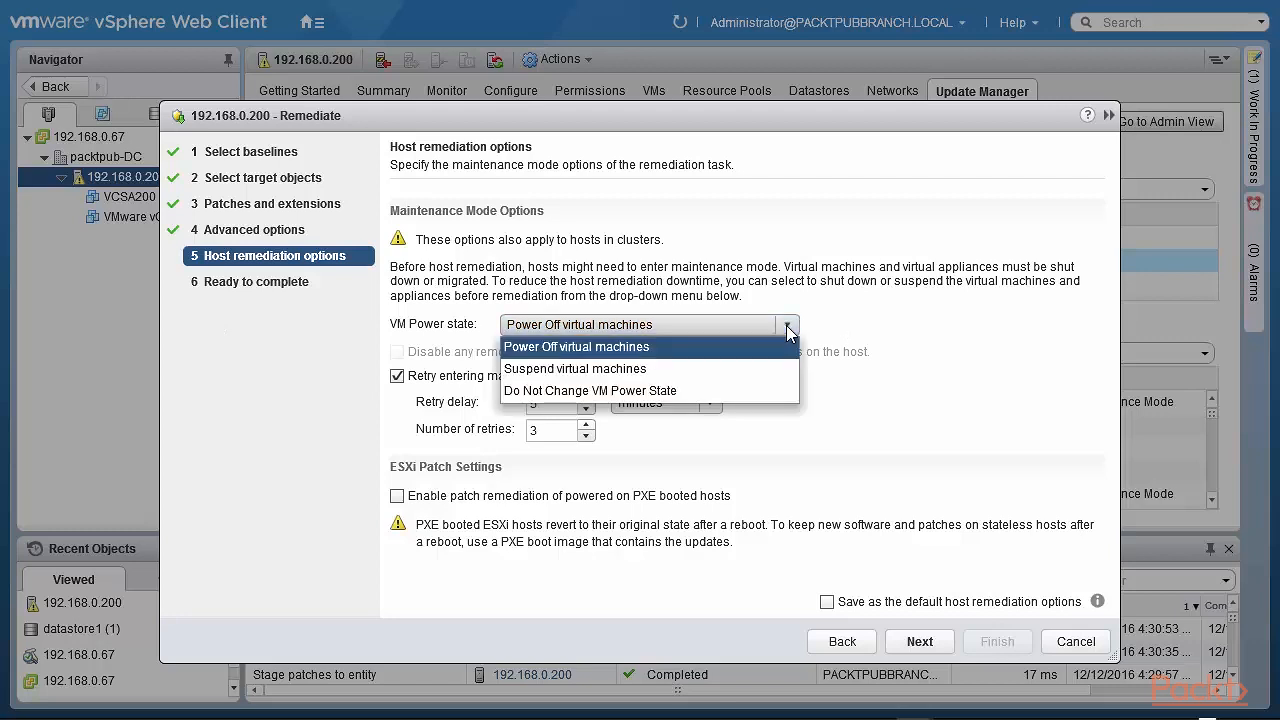
left_click(904, 327)
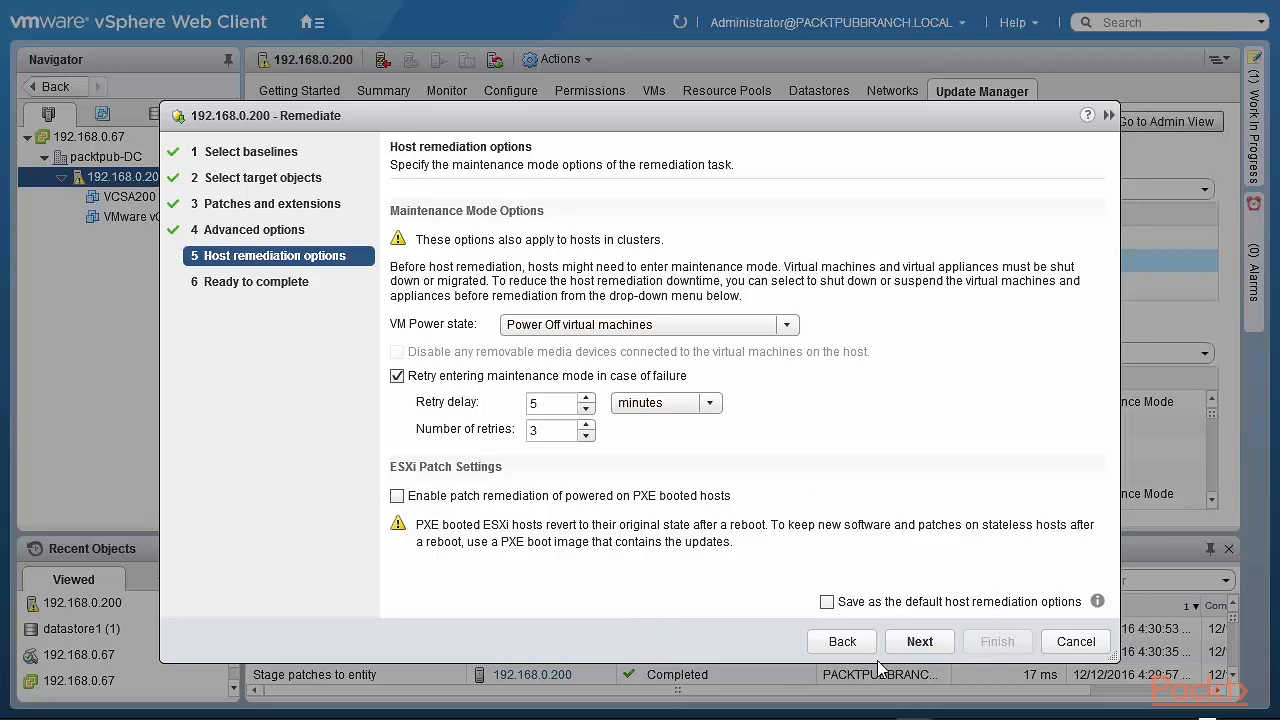
left_click(922, 643)
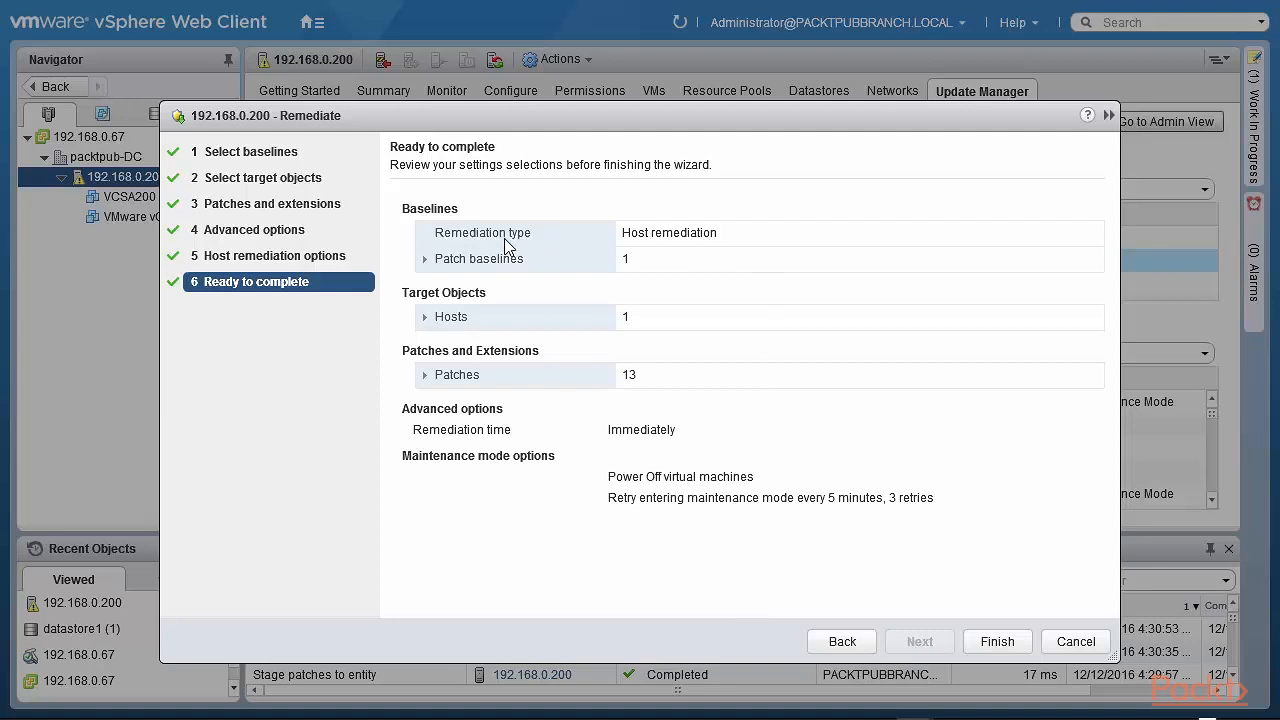
Review the patch baselines and target hosts in the remediation summary and start remediating host 192.168.0.200.
left_click(425, 260)
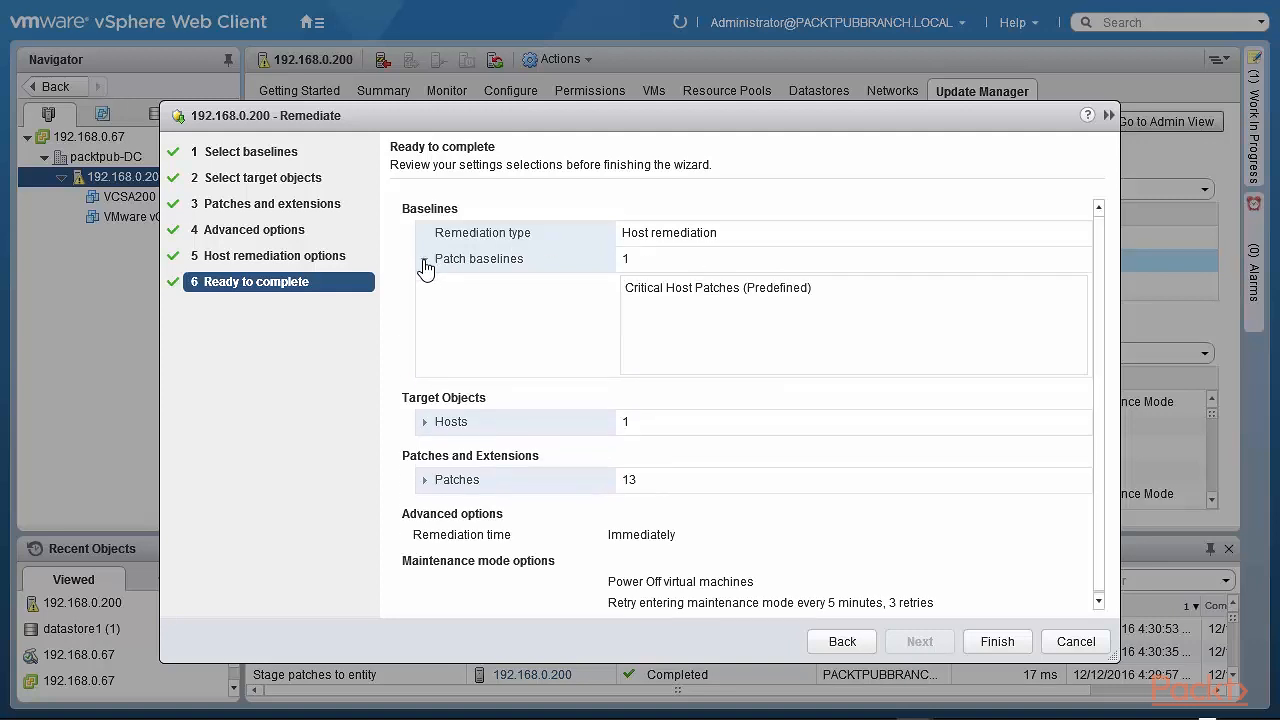
left_click(424, 260)
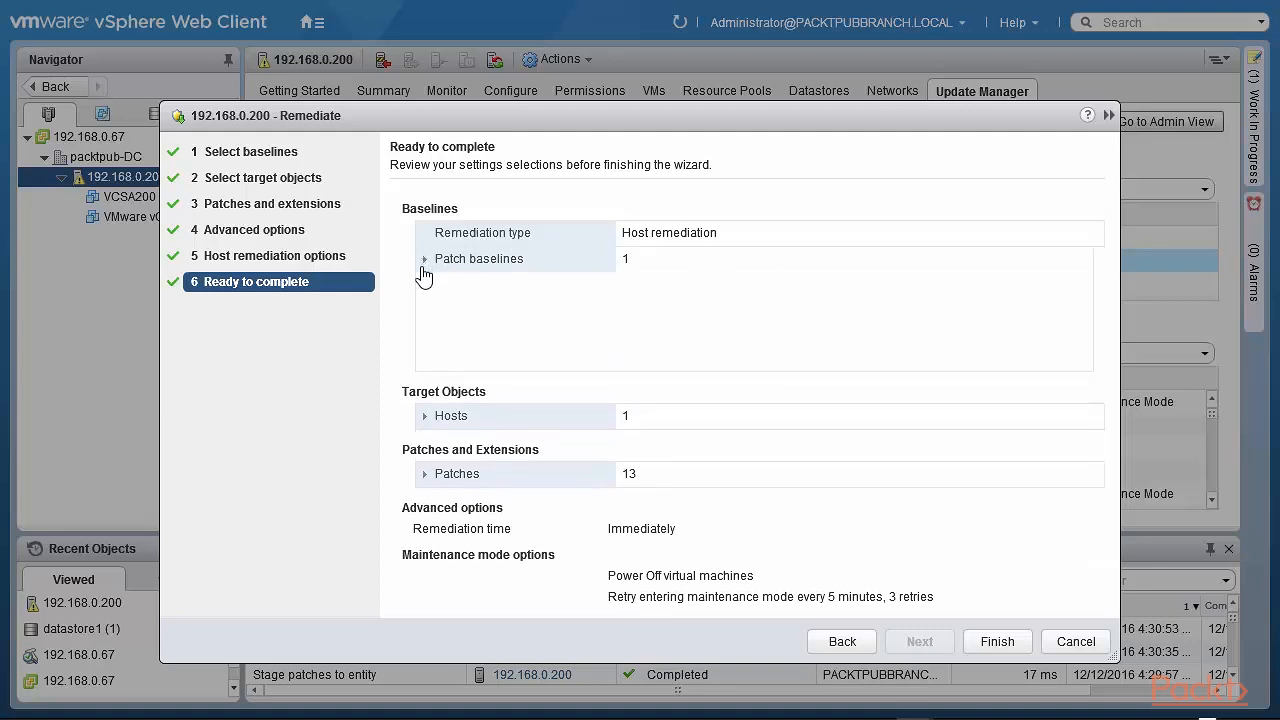
left_click(425, 321)
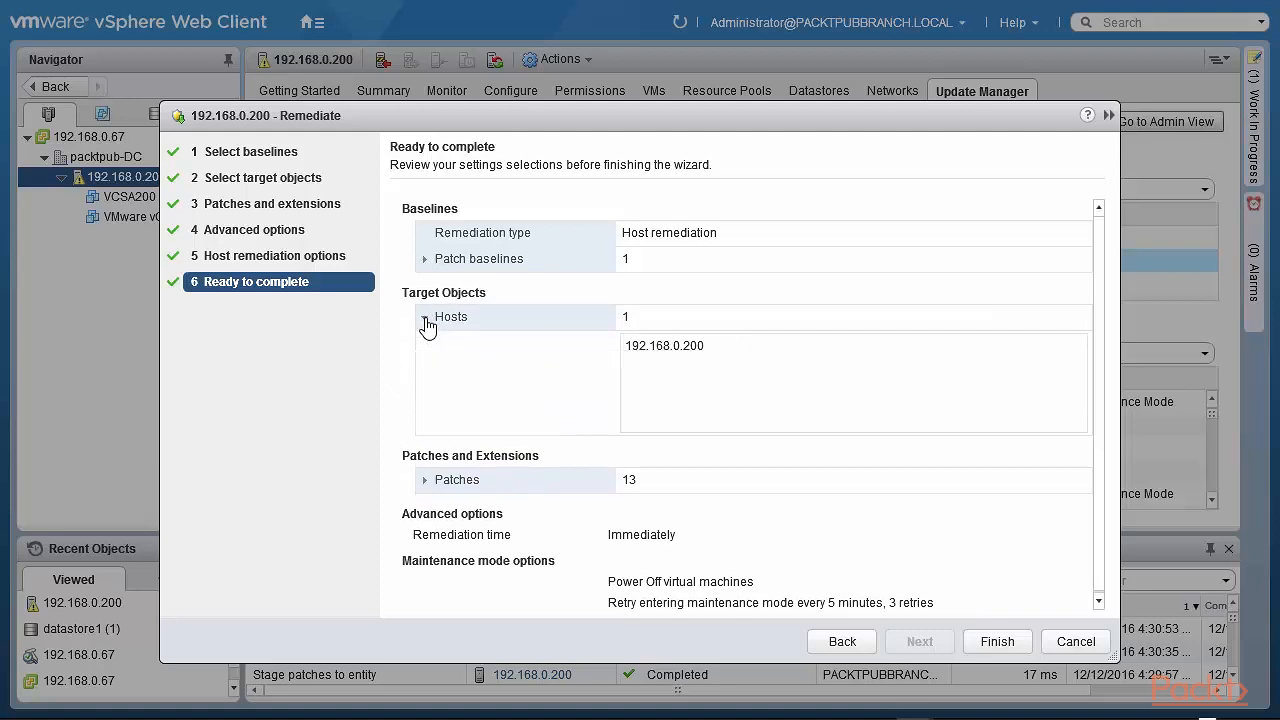
left_click(425, 320)
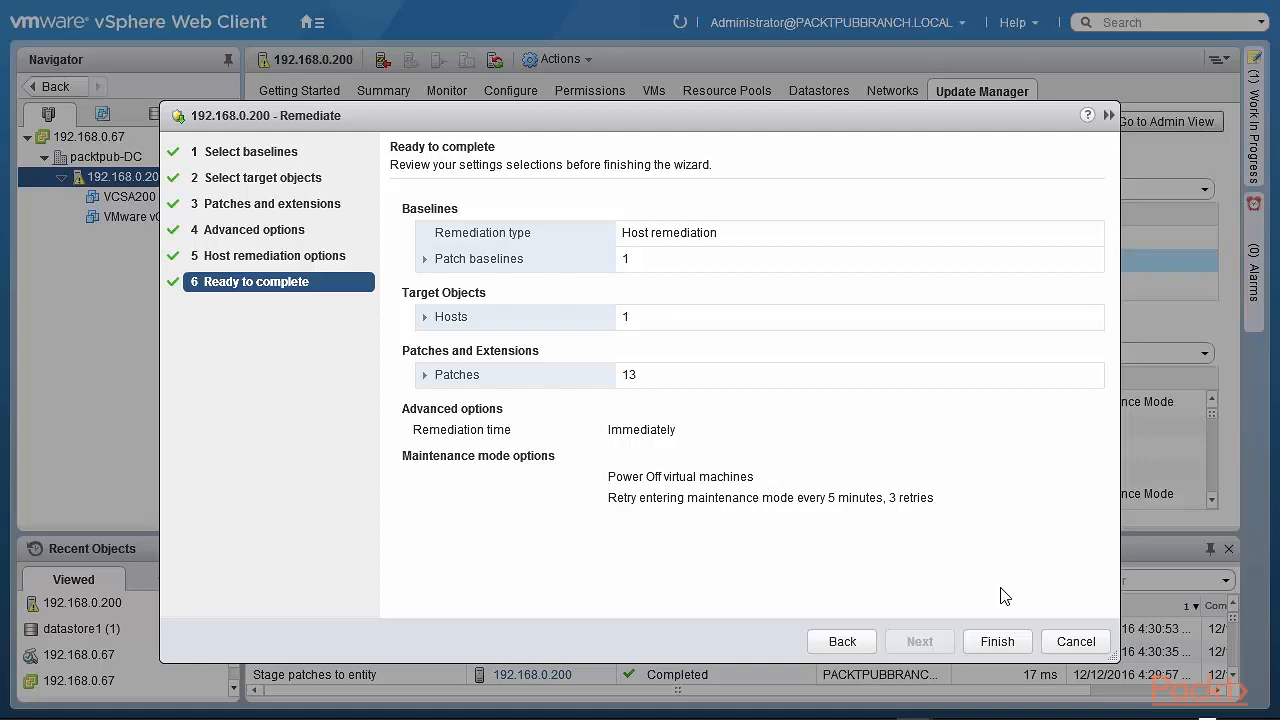
left_click(998, 643)
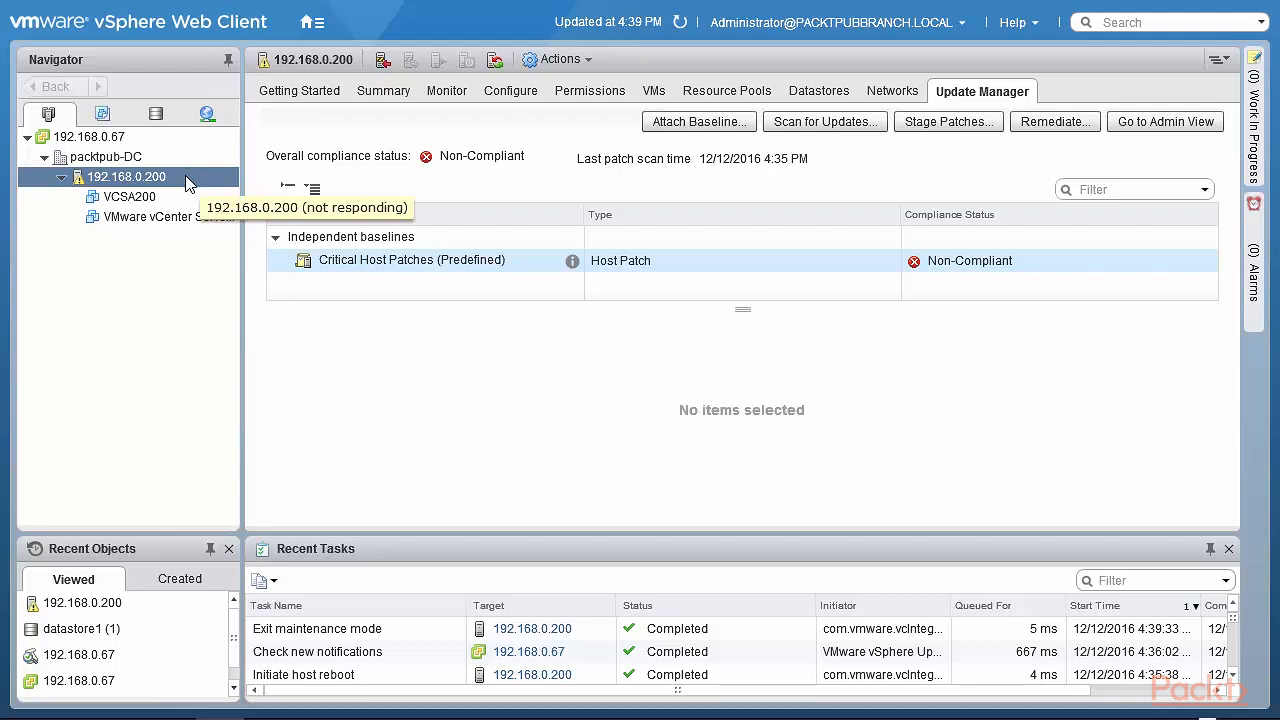
Scan host 192.168.0.200 for updates again.
left_click(806, 124)
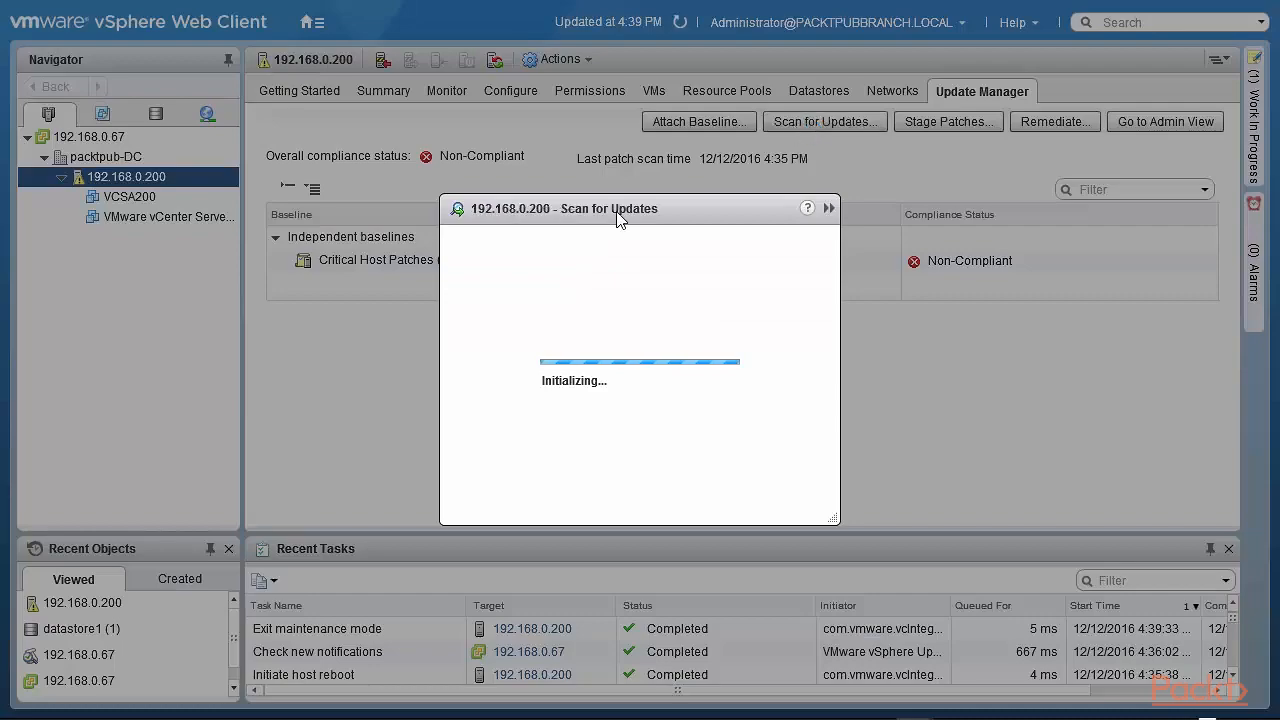
left_click(740, 496)
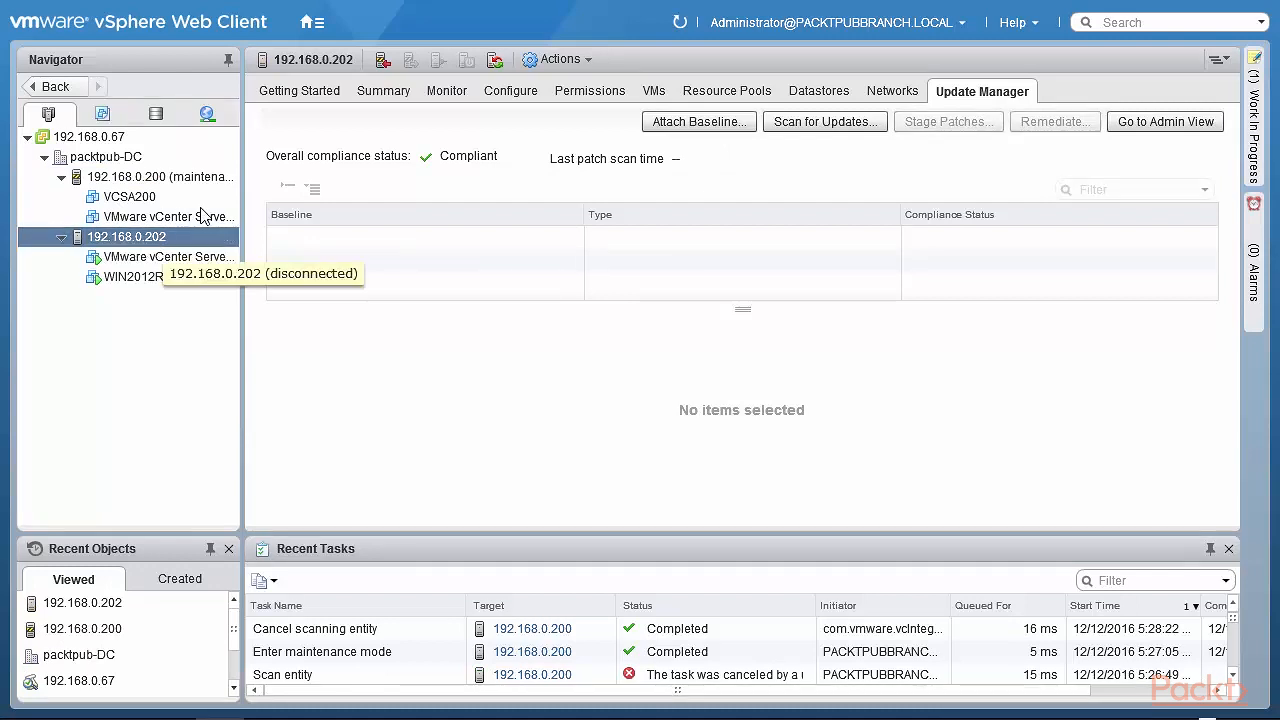
Check the hypervisor version in the summary of host 192.168.0.202 and return to its Update Manager view.
left_click(382, 92)
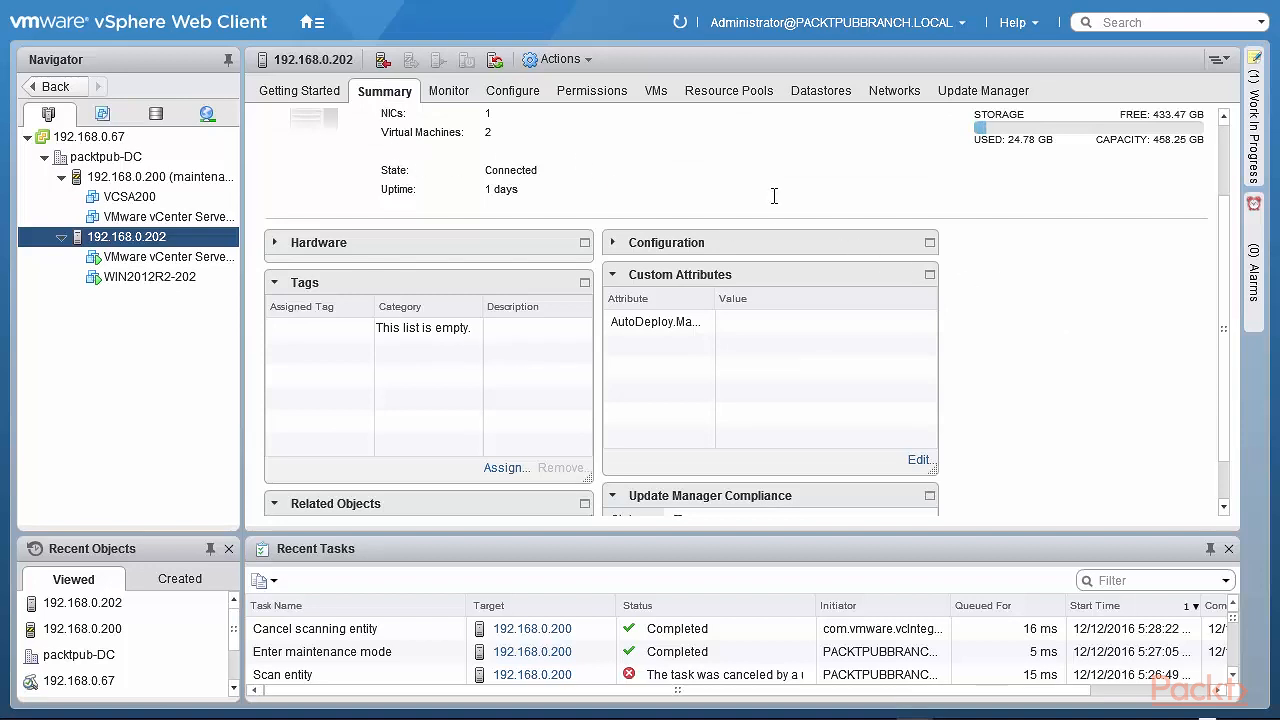
scroll(771, 196, "up", 1)
scroll(747, 204, "up", 3)
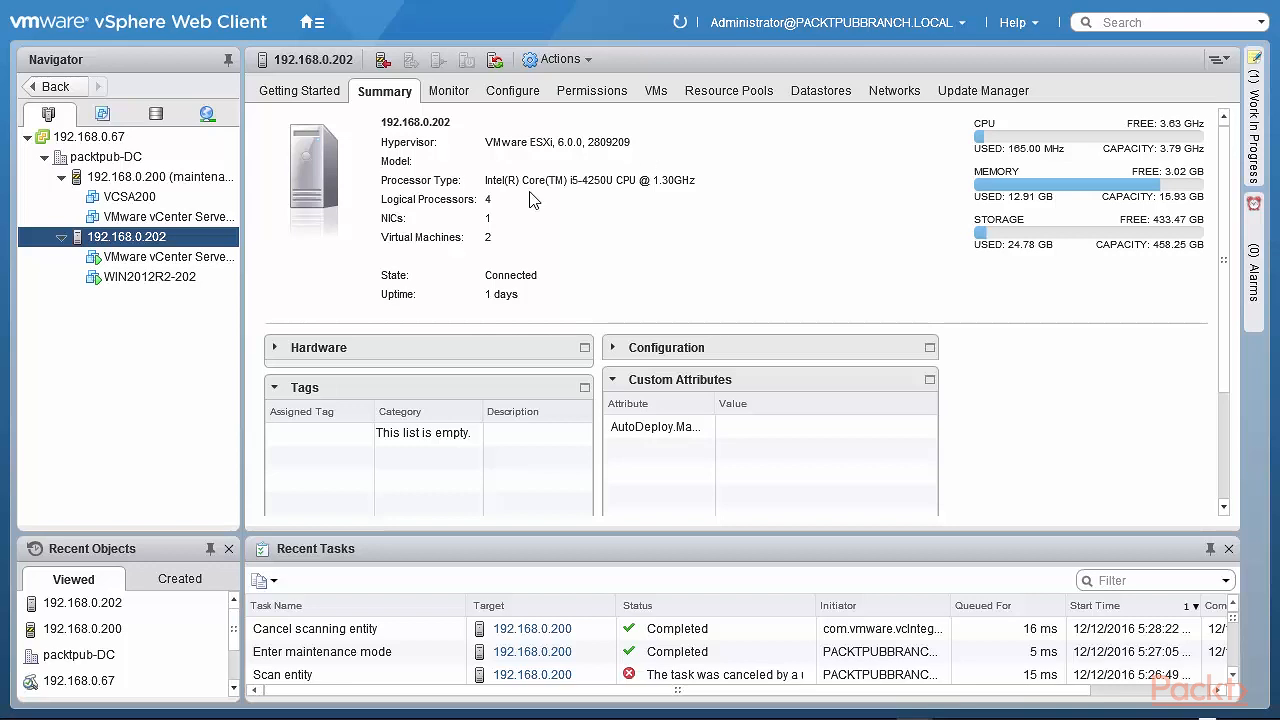
left_click(970, 100)
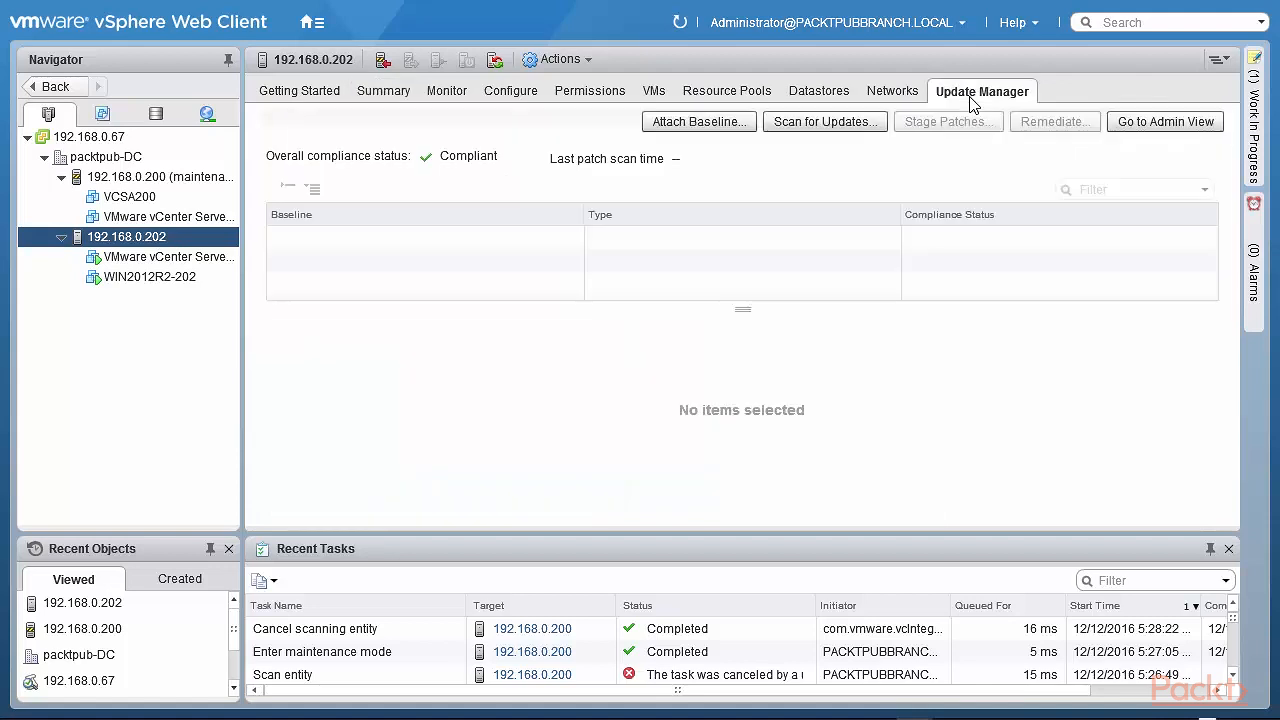
left_click(691, 124)
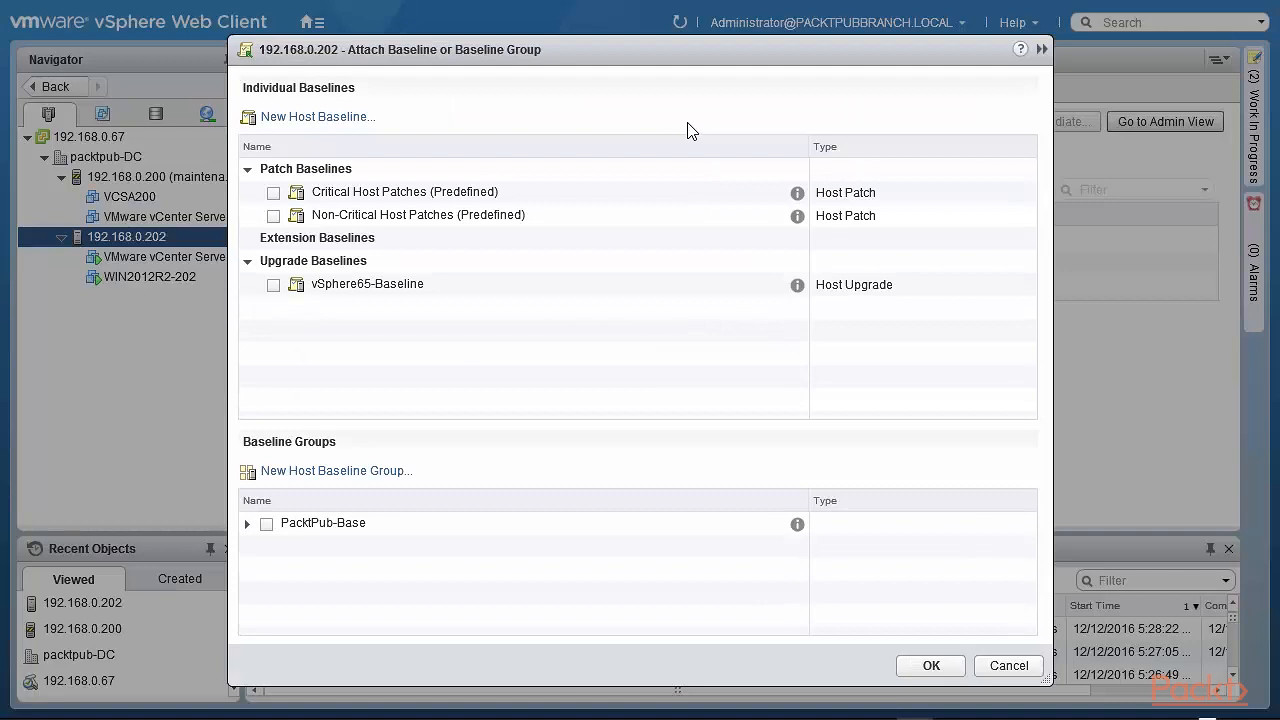
left_click(274, 285)
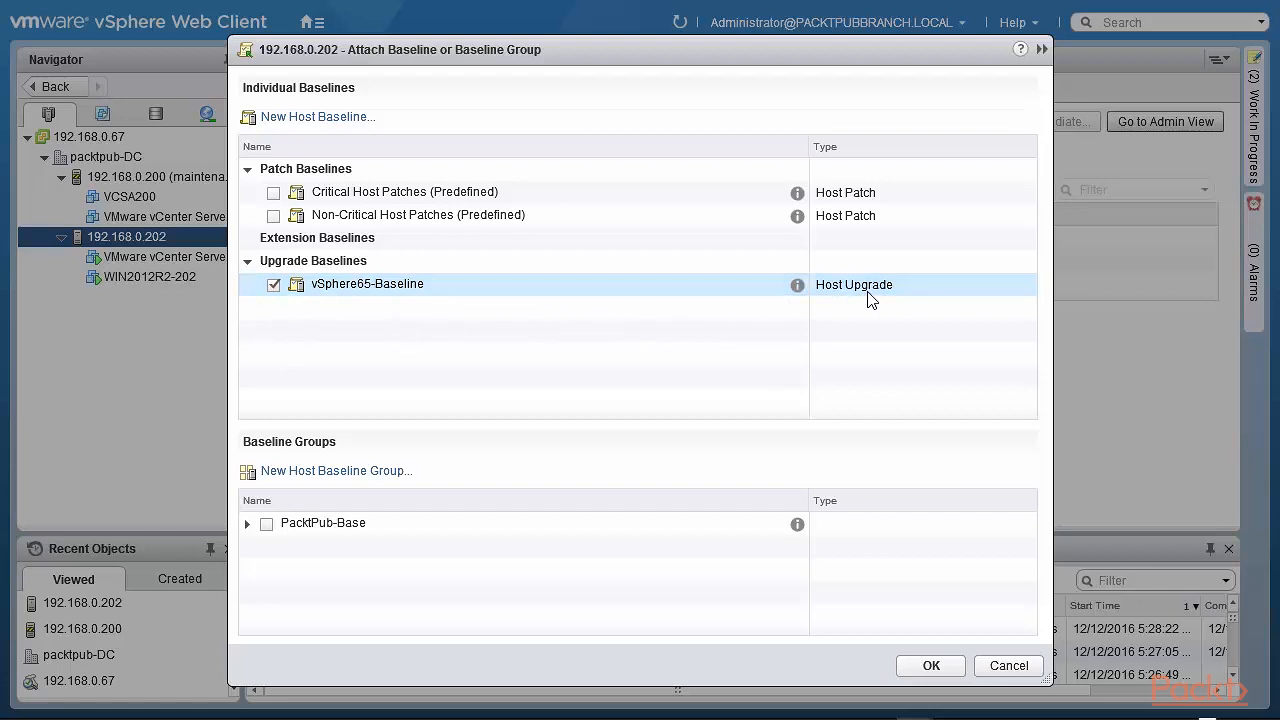
left_click(1009, 666)
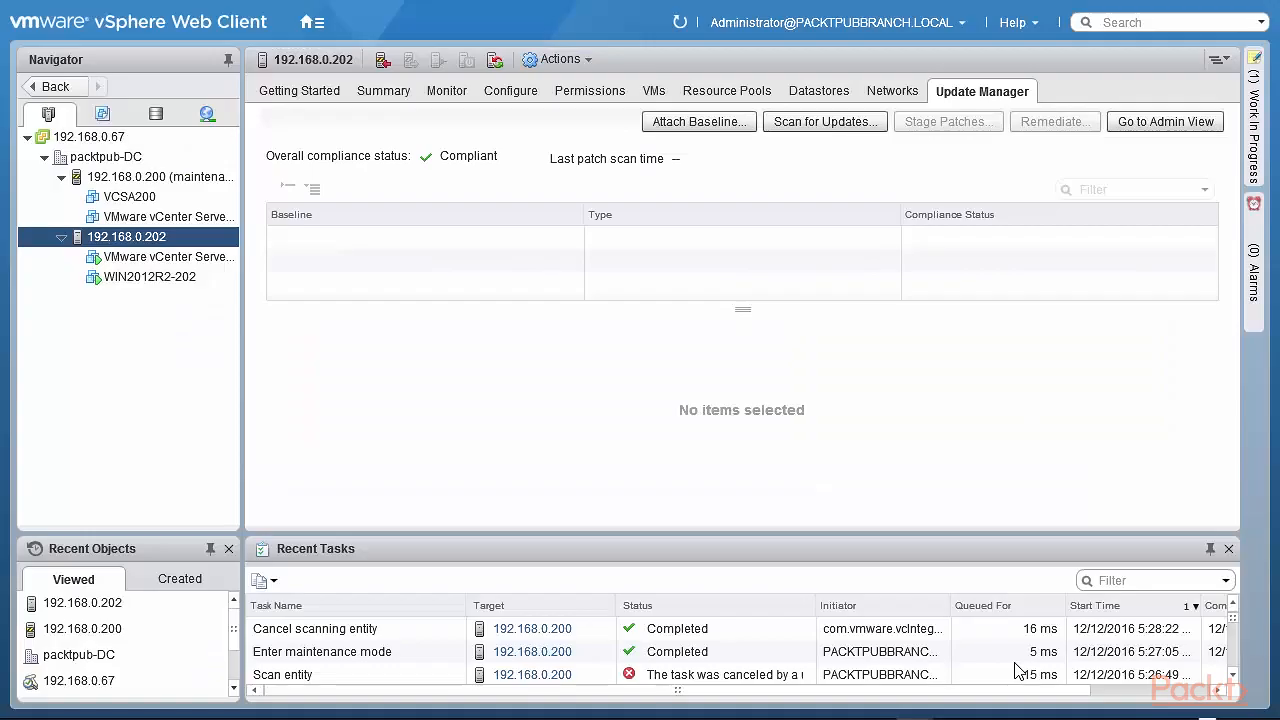
Delete the custom vSphere65-Baseline from the host baselines in the Update Manager admin view.
left_click(1188, 124)
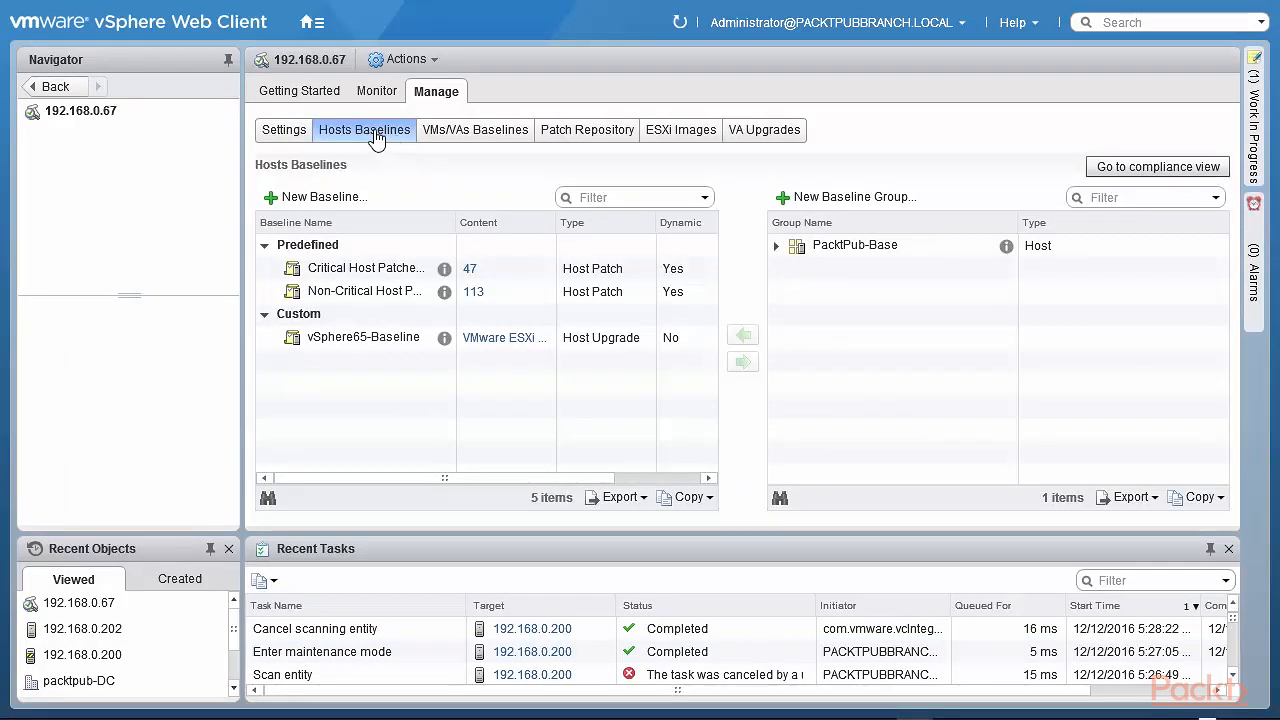
left_click(363, 340)
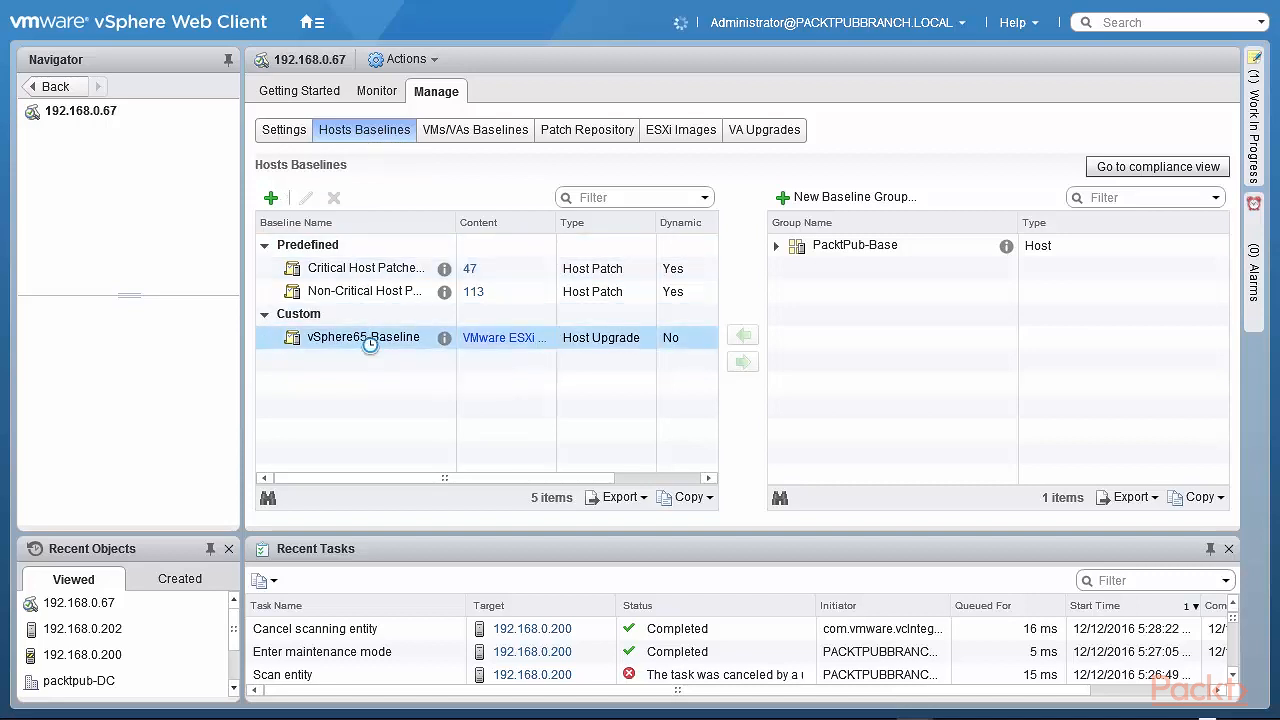
right_click(363, 340)
left_click(425, 368)
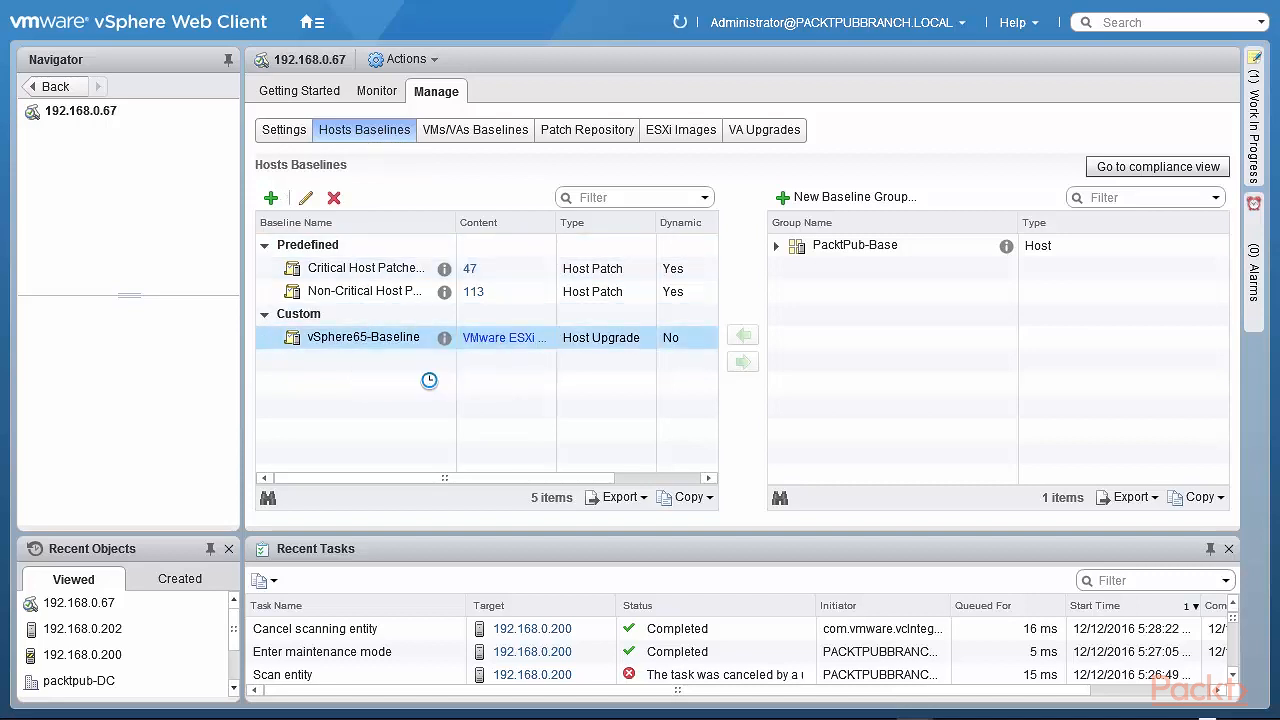
left_click(585, 394)
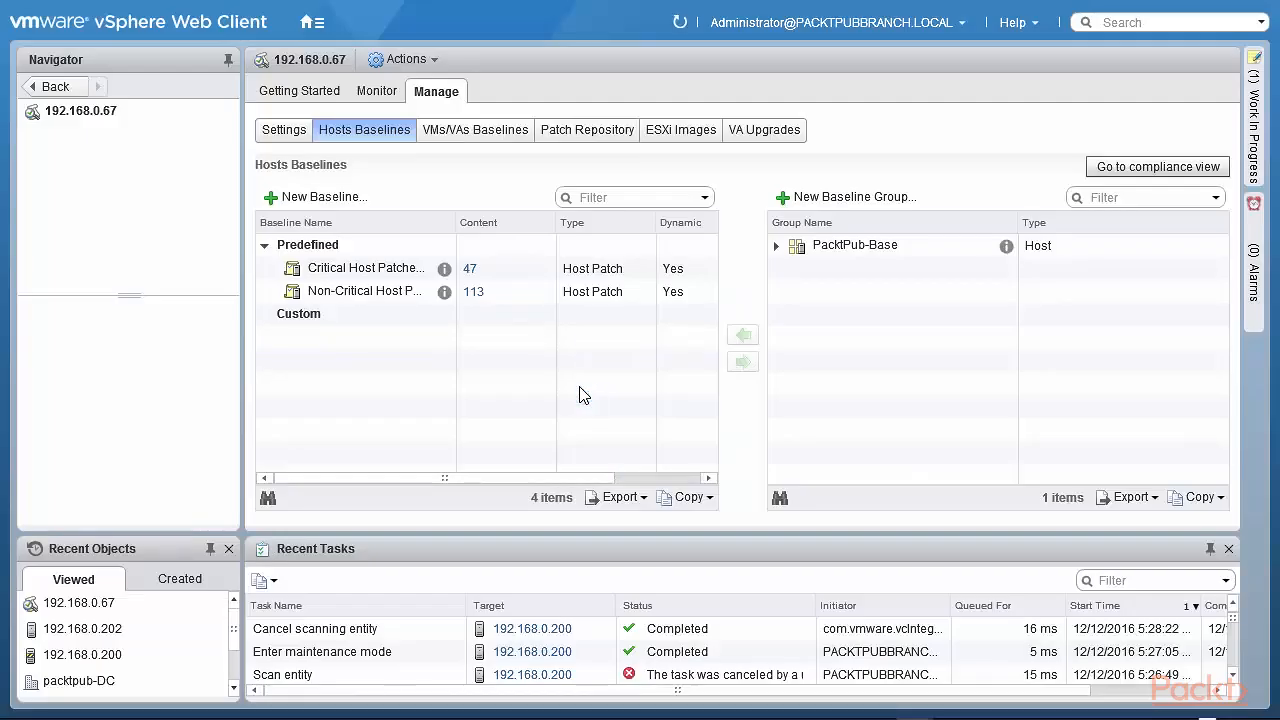
Delete the imported VMware ESXi 6.5.0 image from the ESXi images repository.
left_click(702, 134)
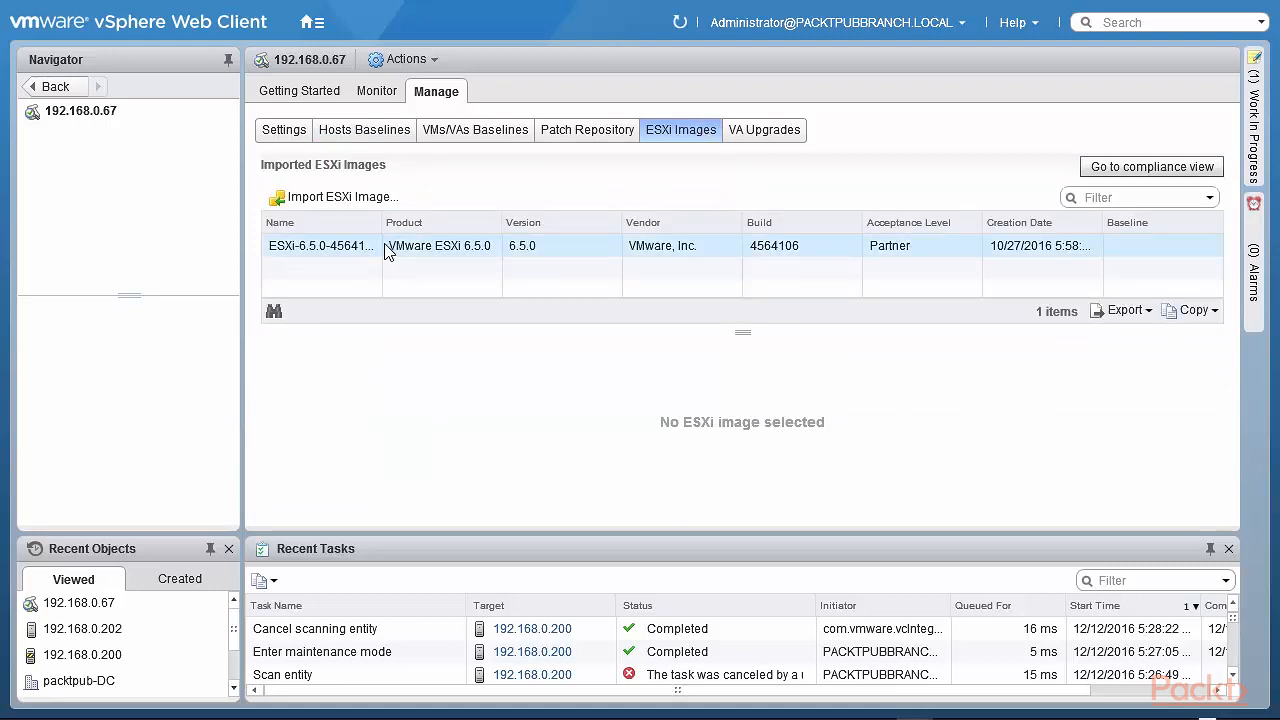
right_click(322, 254)
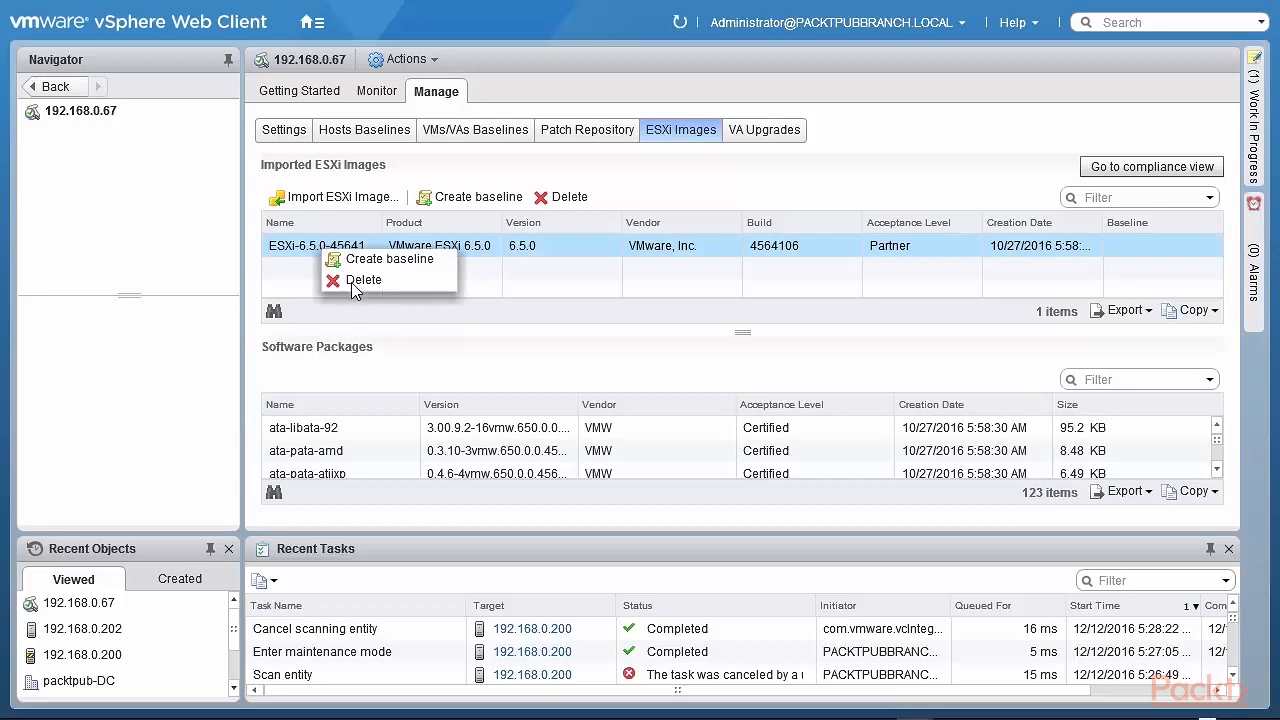
left_click(351, 281)
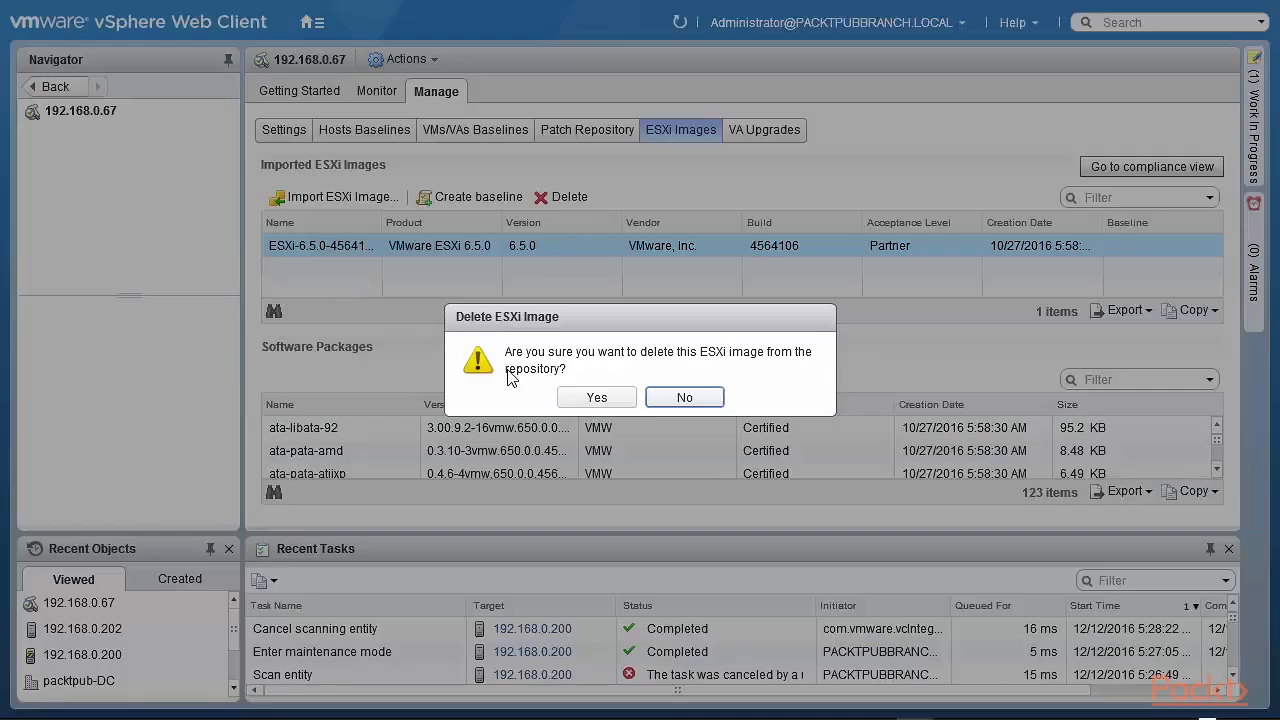
left_click(597, 400)
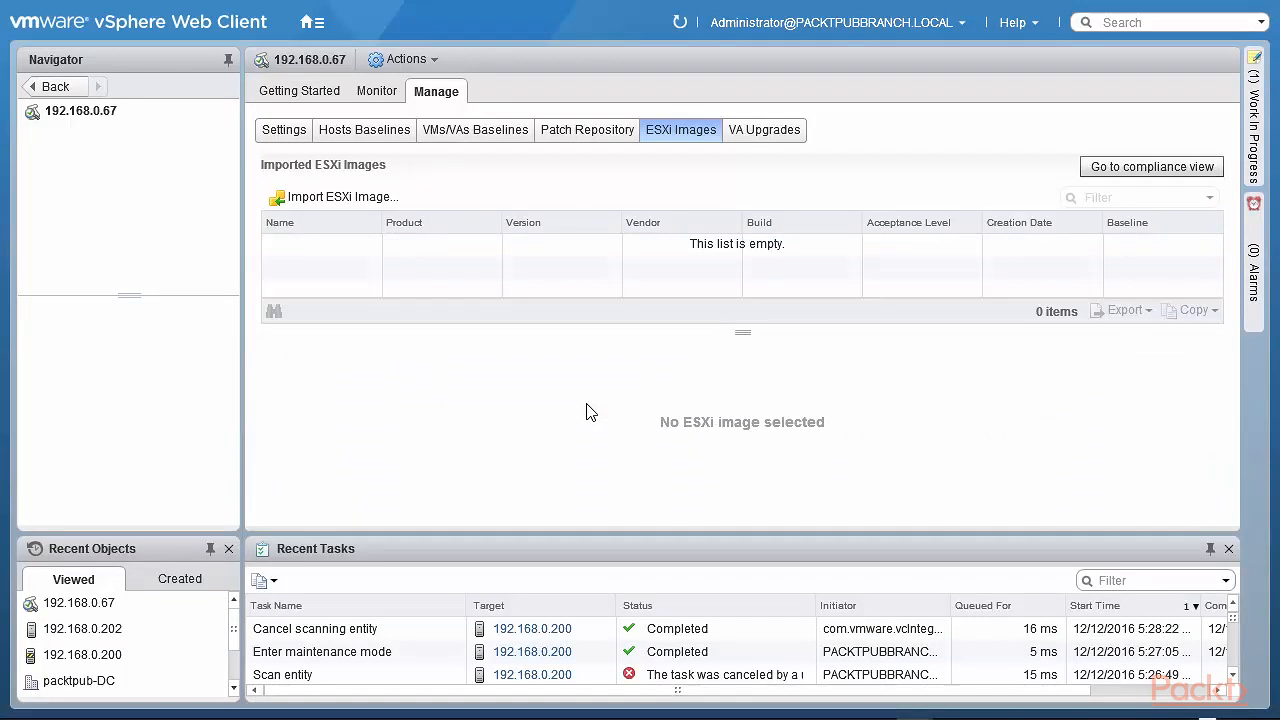
Import the ESXi image VMware-VMvisor-Installer-6.5.0-4564106.x86_64.iso from the Download folder on drive D into Update Manager.
left_click(350, 200)
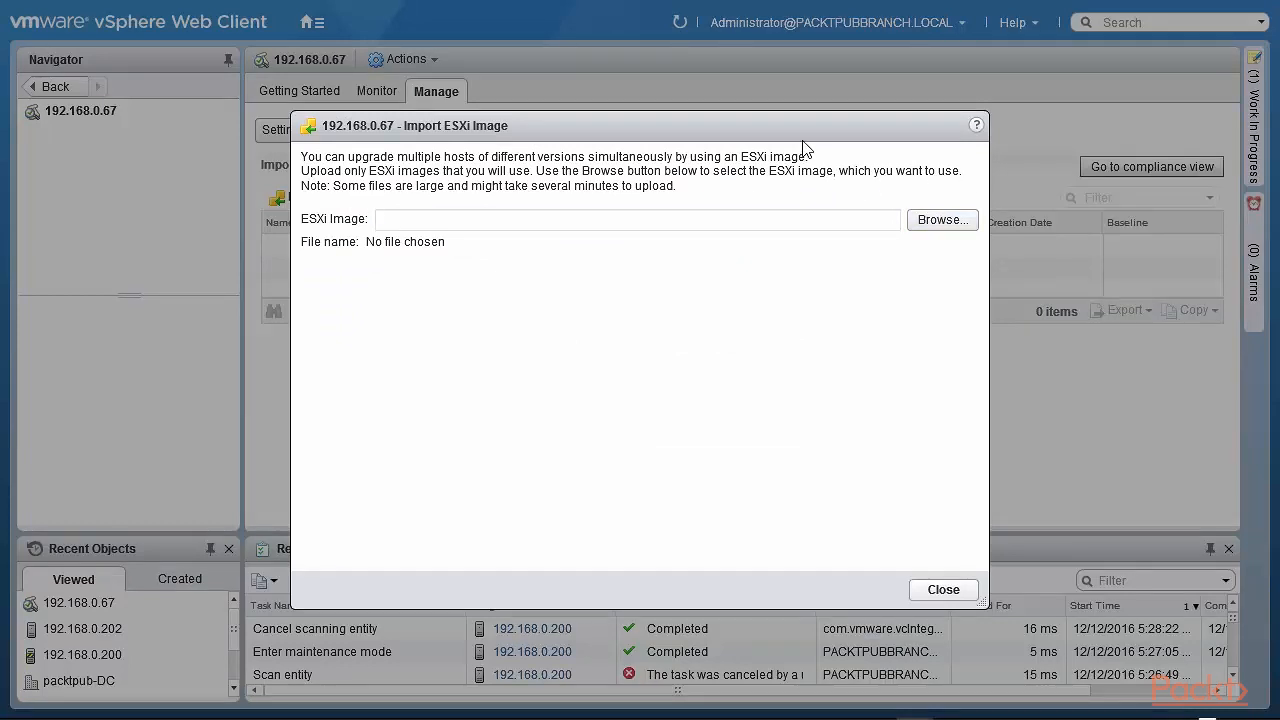
left_click(938, 226)
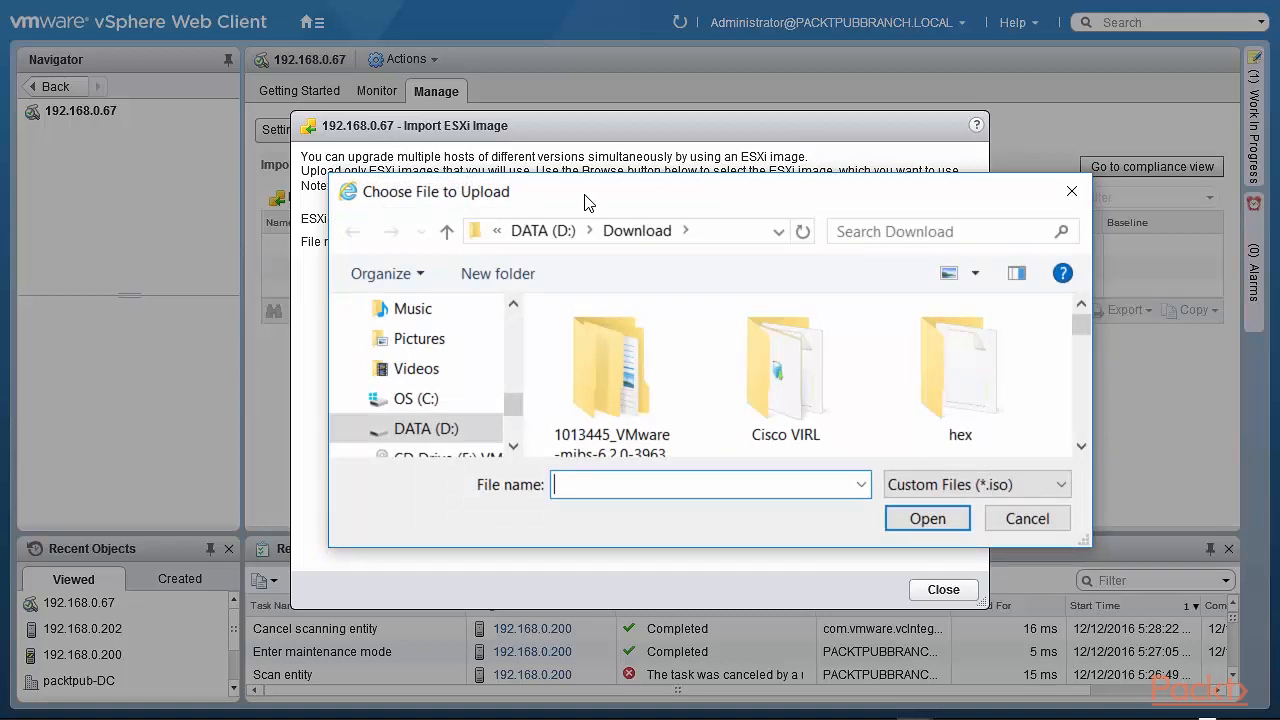
left_click_drag(585, 197, 0, 221)
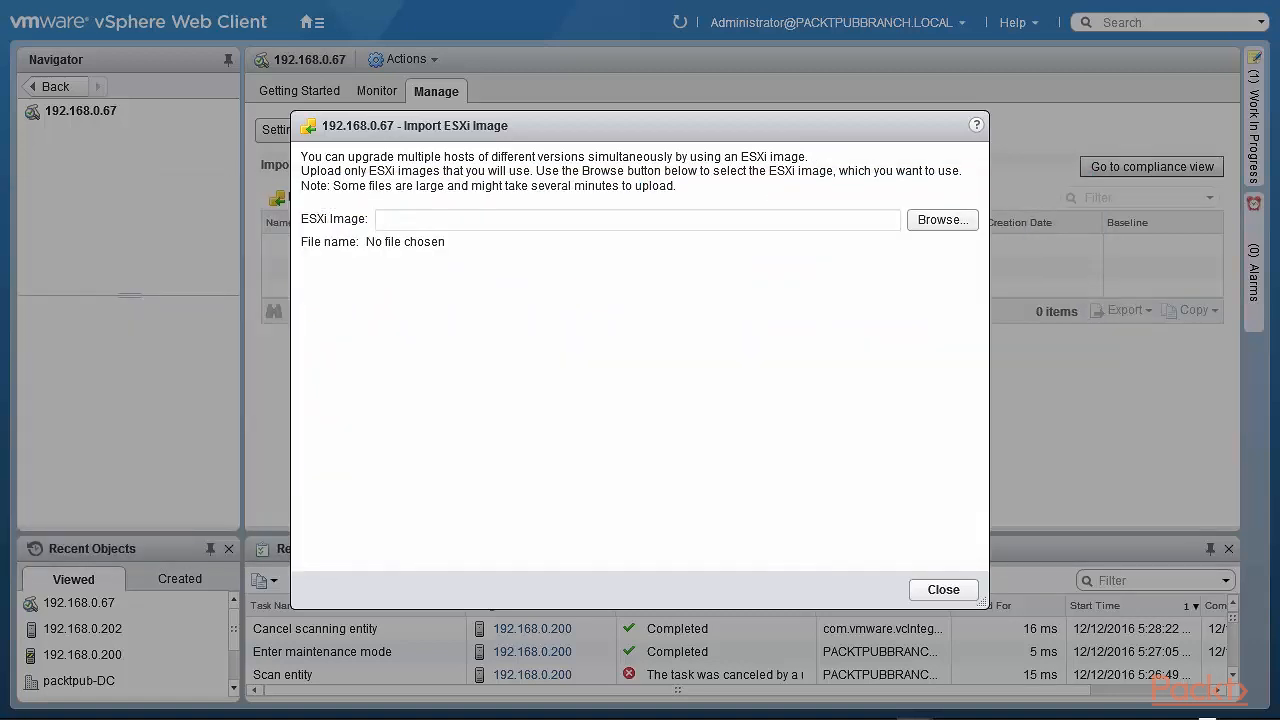
left_click_drag(0, 221, 580, 223)
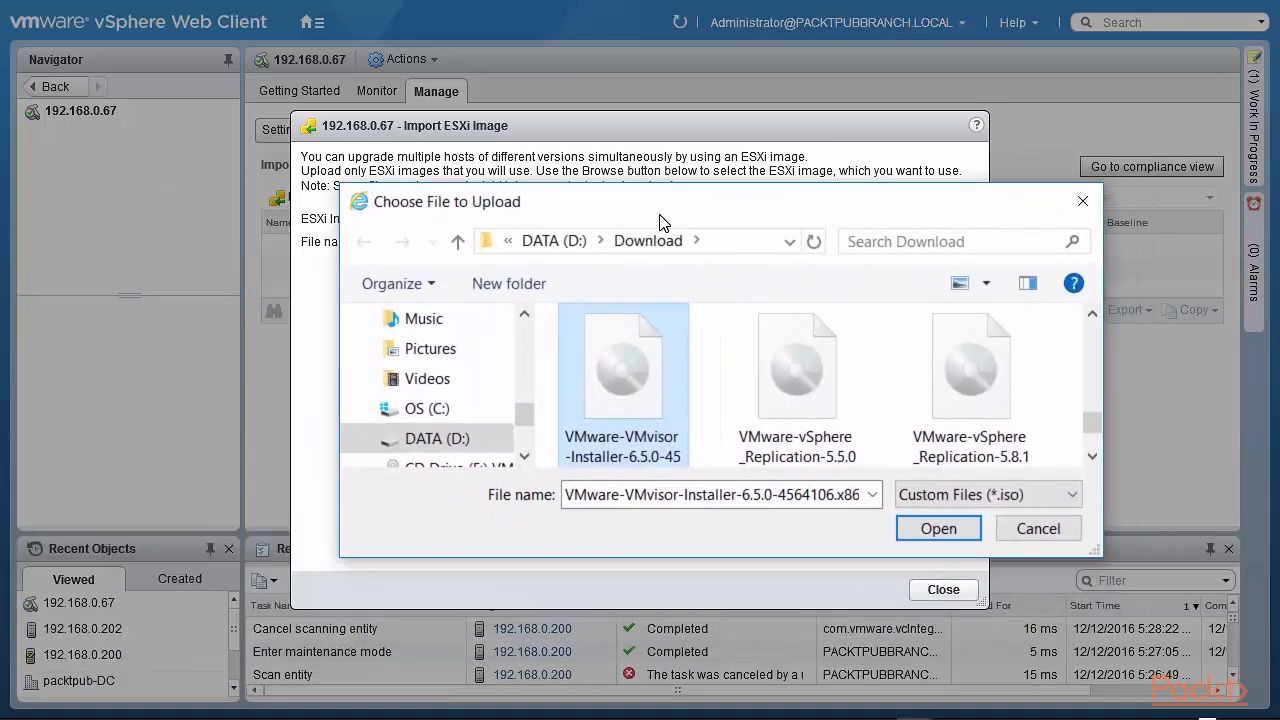
left_click(938, 528)
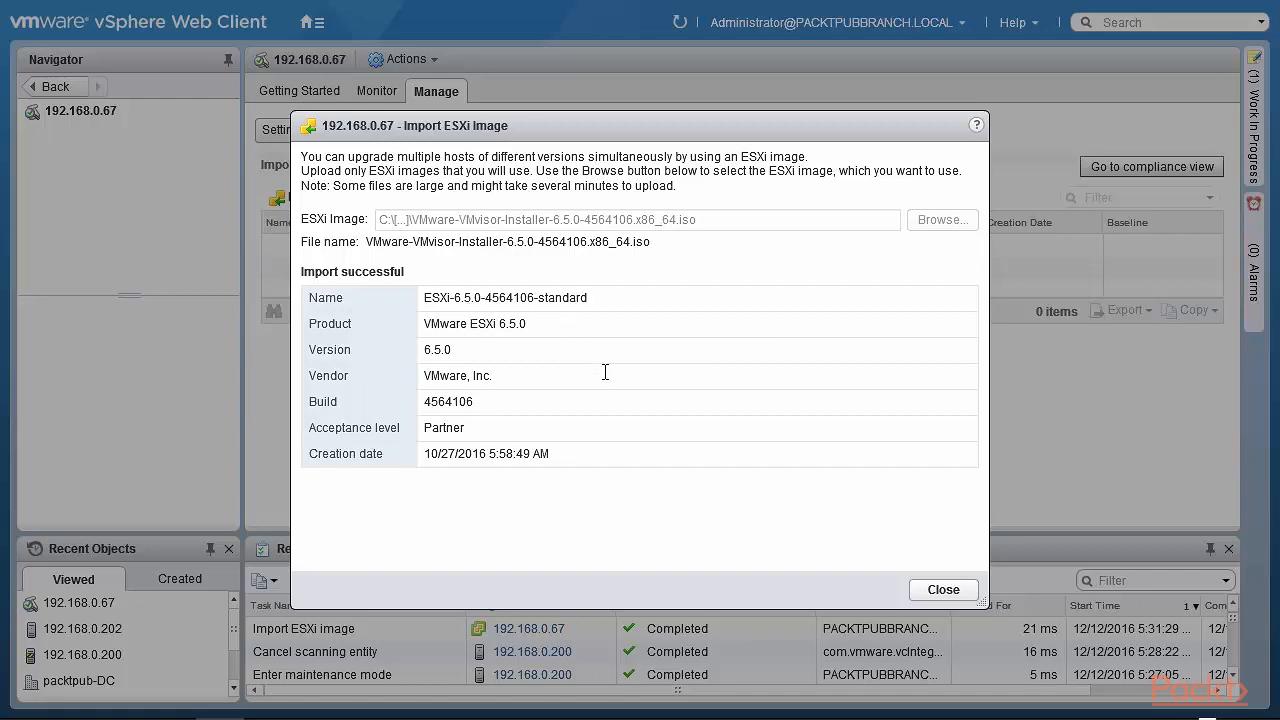
left_click(943, 590)
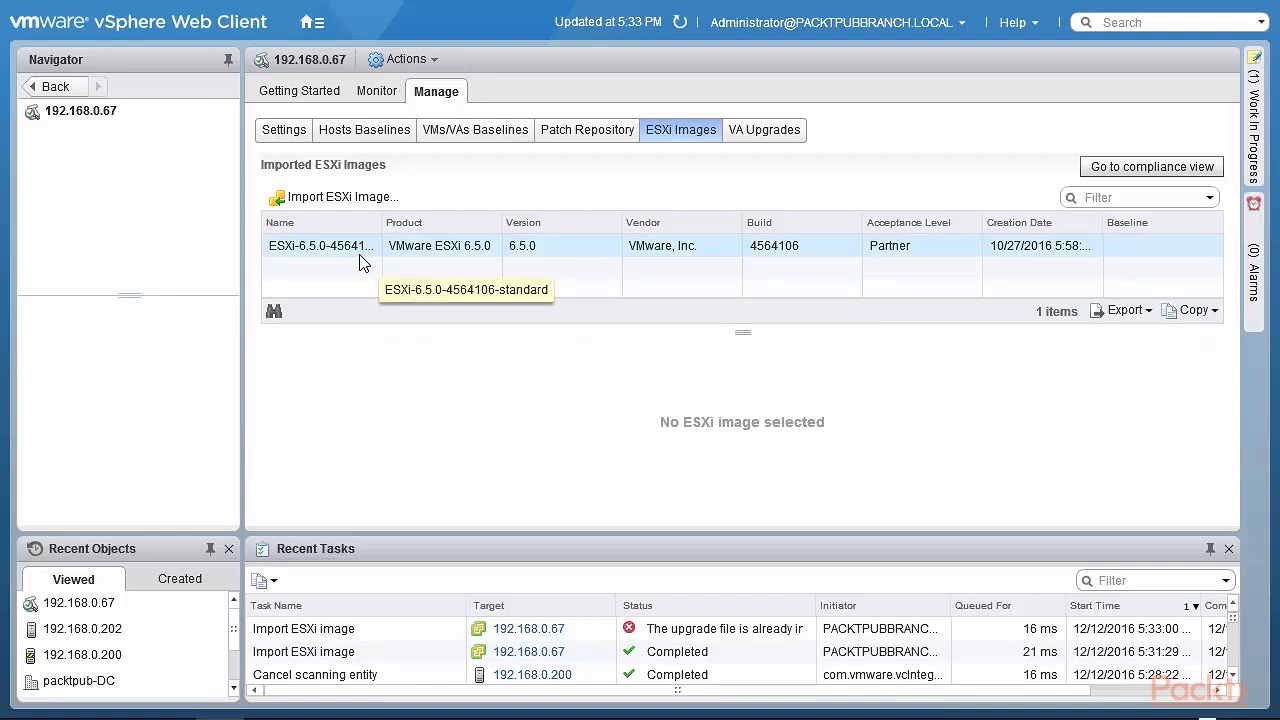
Start a new Host Upgrade baseline named vSphere65-Standard in the Update Manager hosts baselines.
left_click(1150, 168)
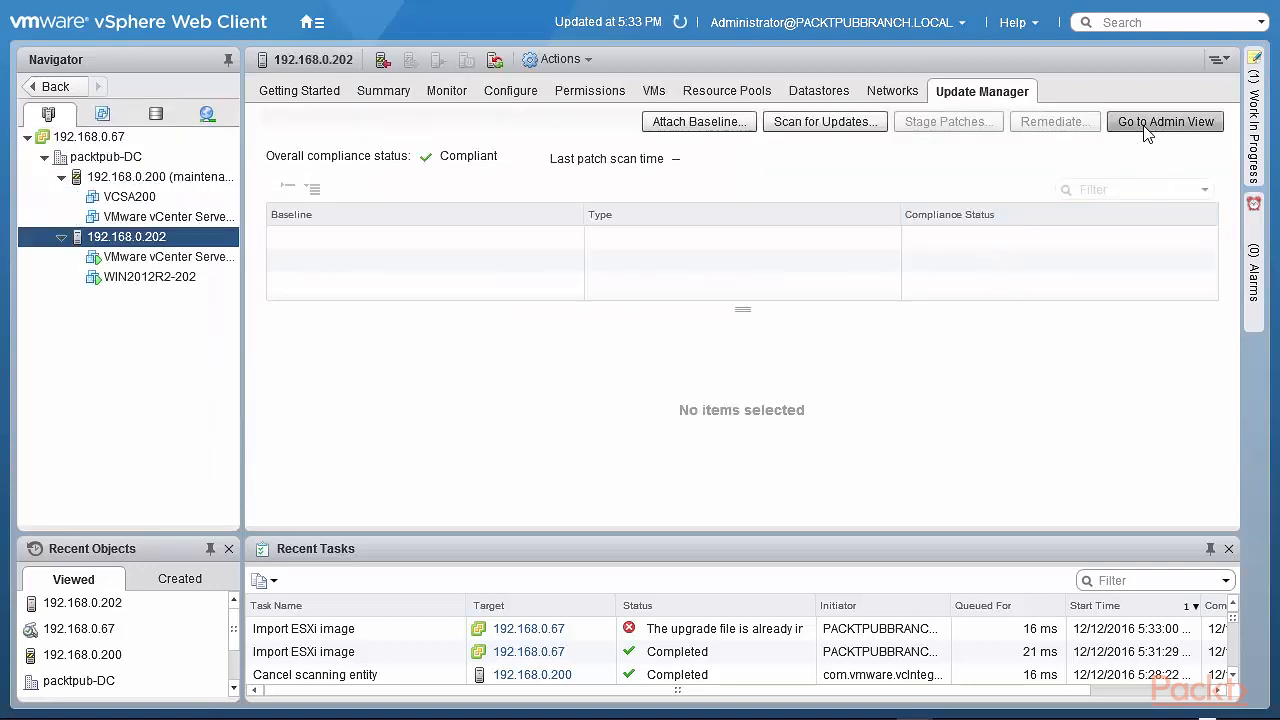
left_click(1147, 131)
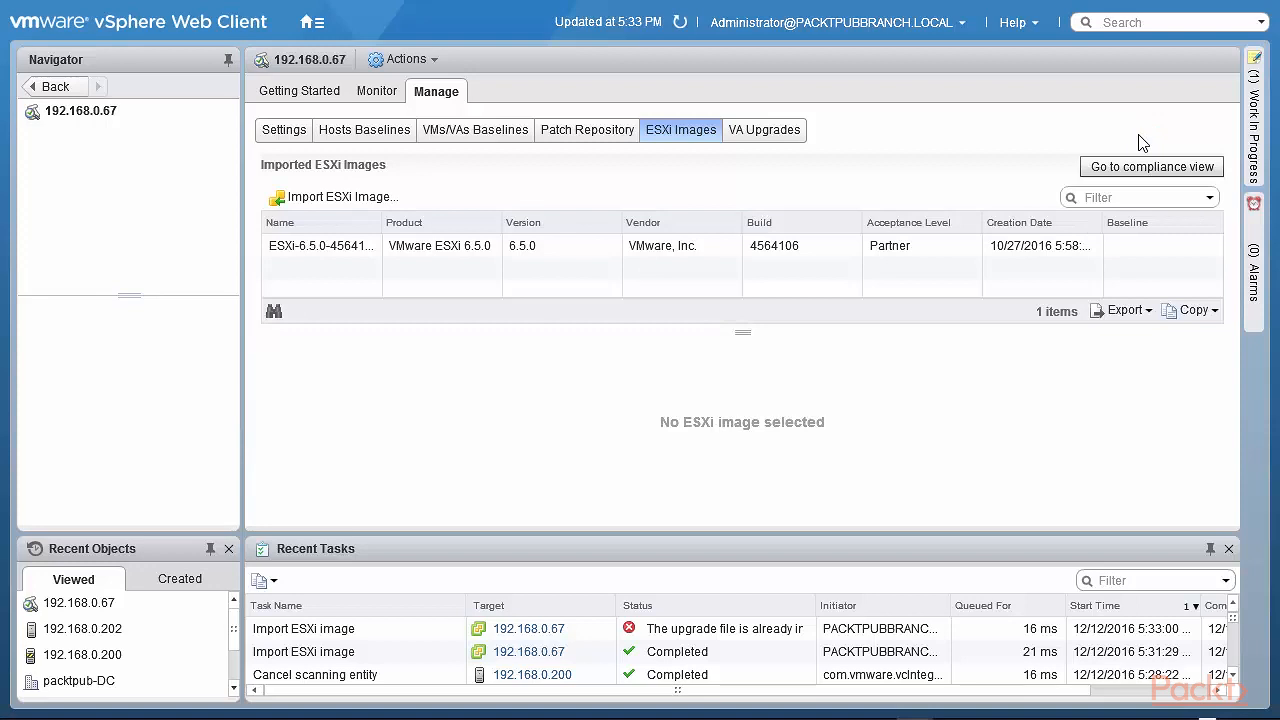
left_click(364, 132)
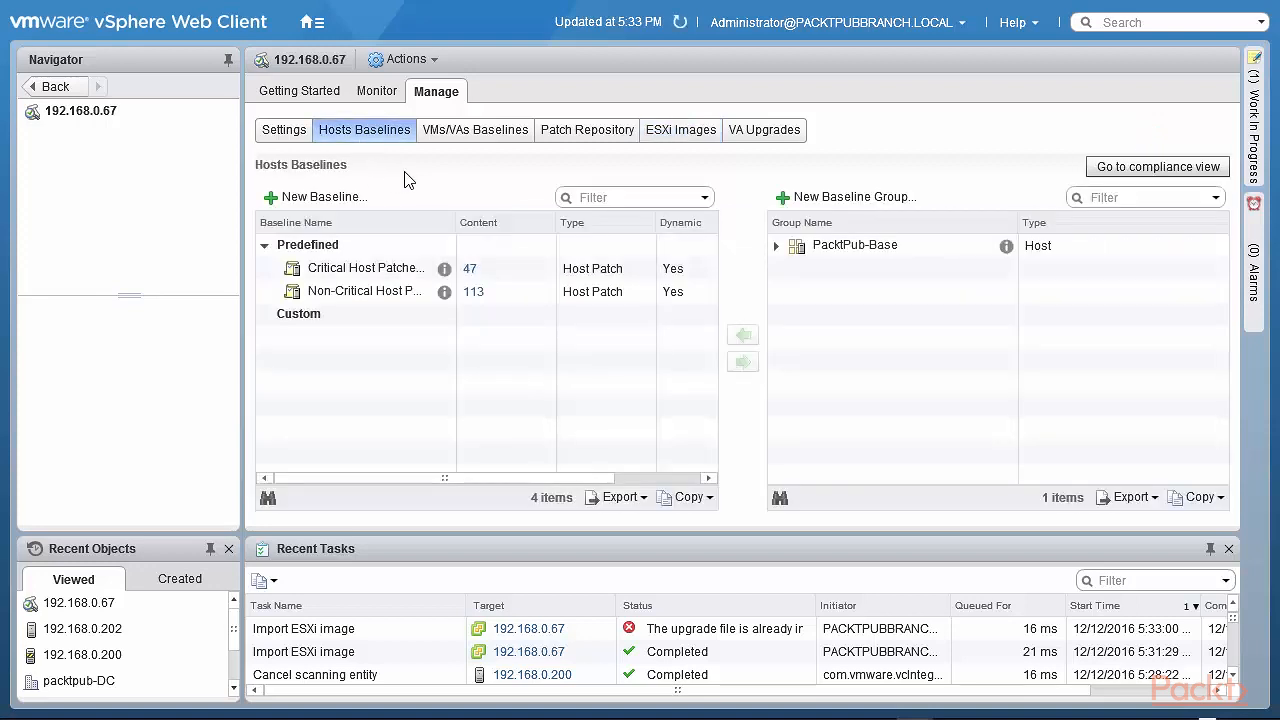
left_click(306, 204)
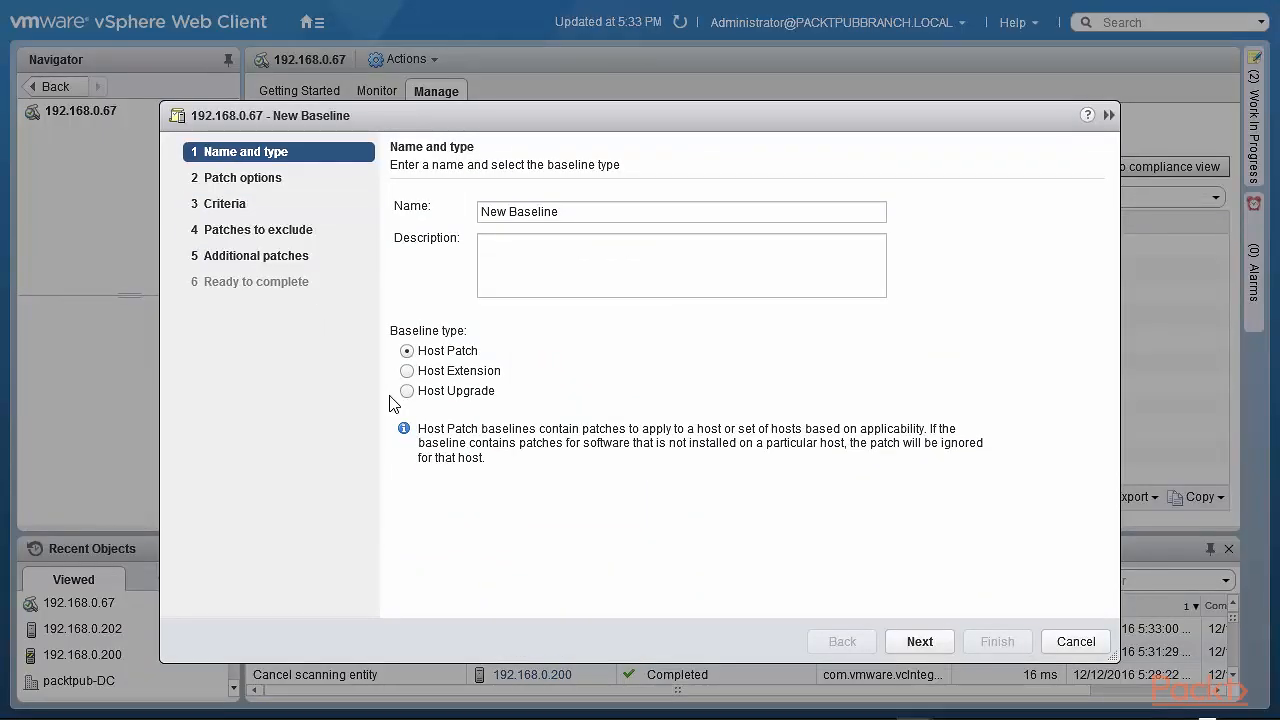
left_click(406, 391)
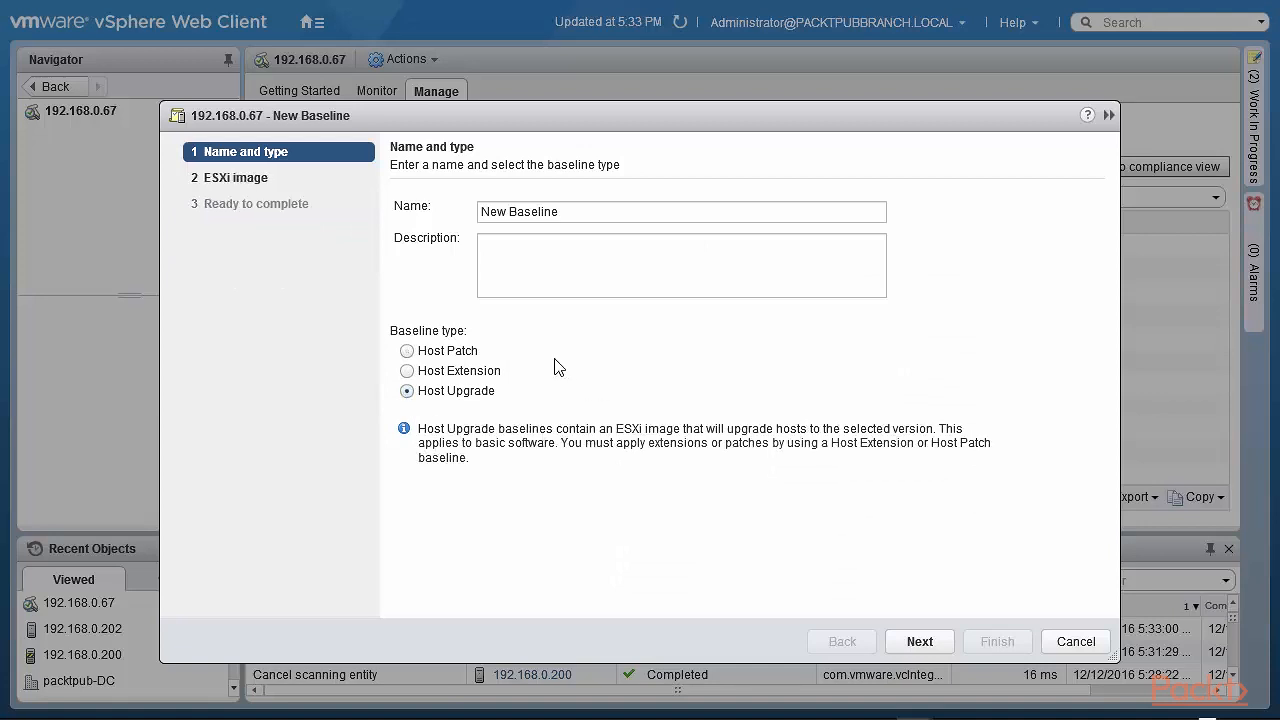
left_click_drag(555, 217, 438, 212)
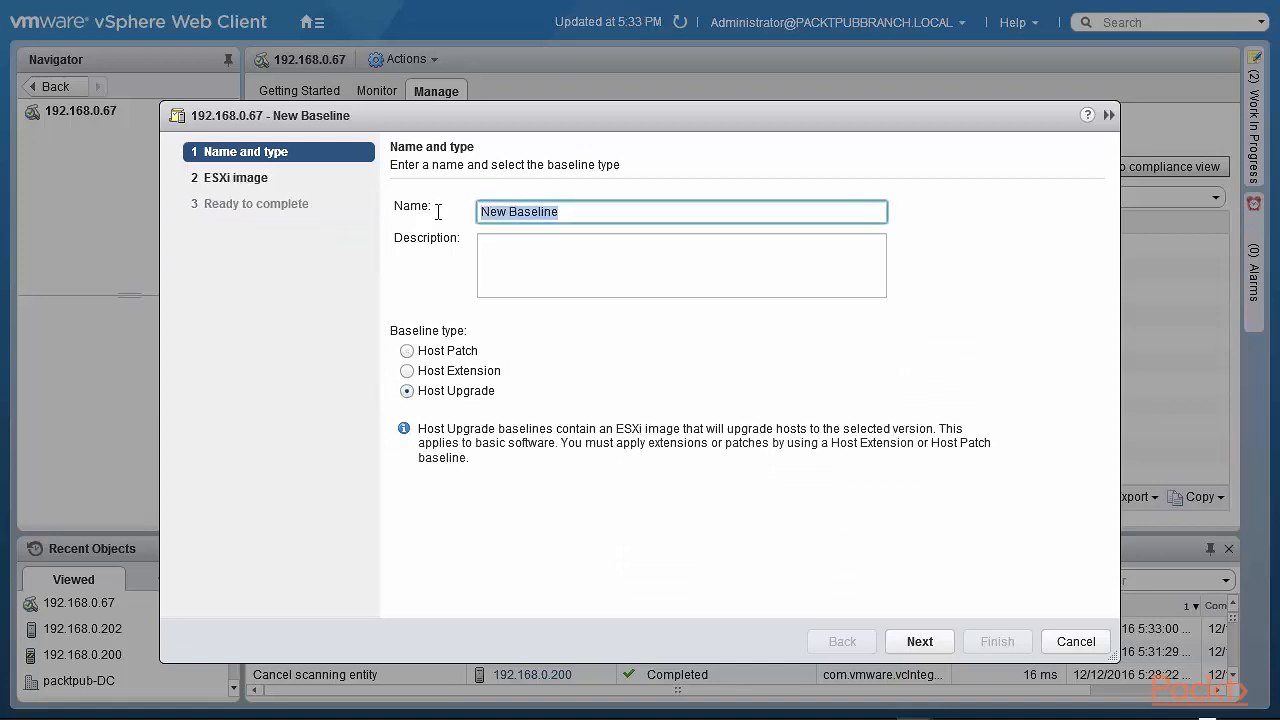
type("V")
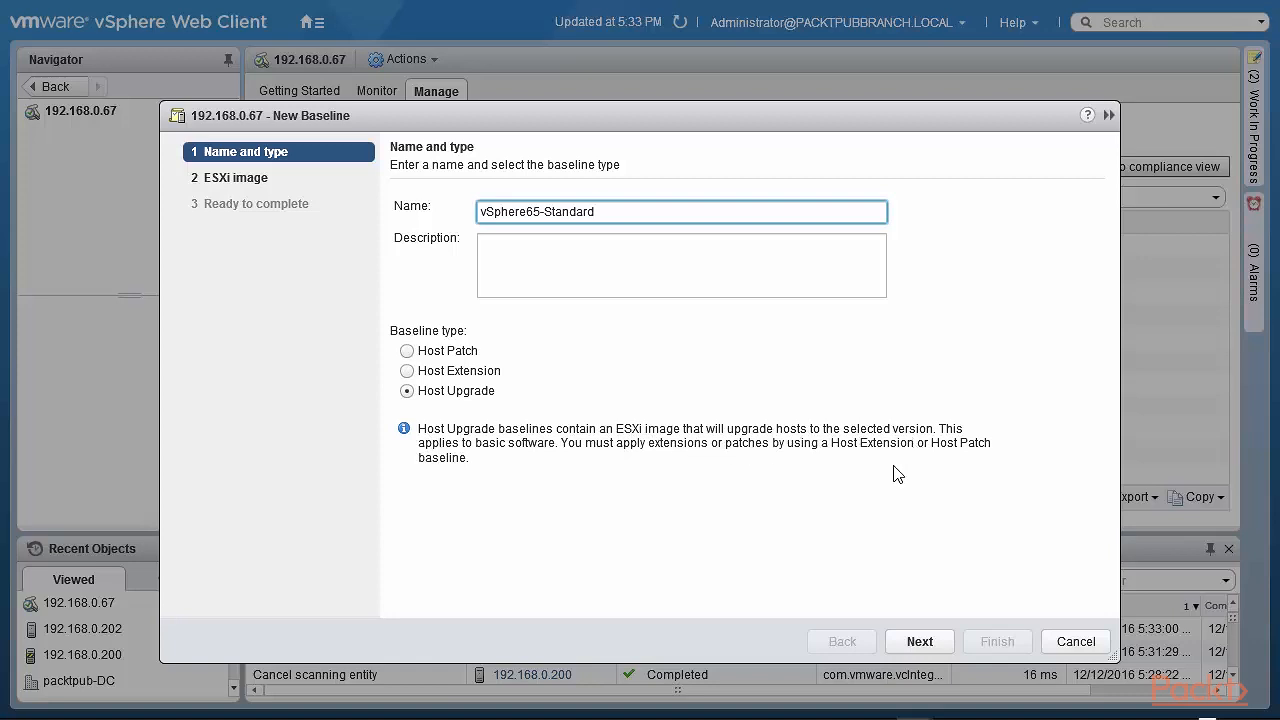
left_click(927, 647)
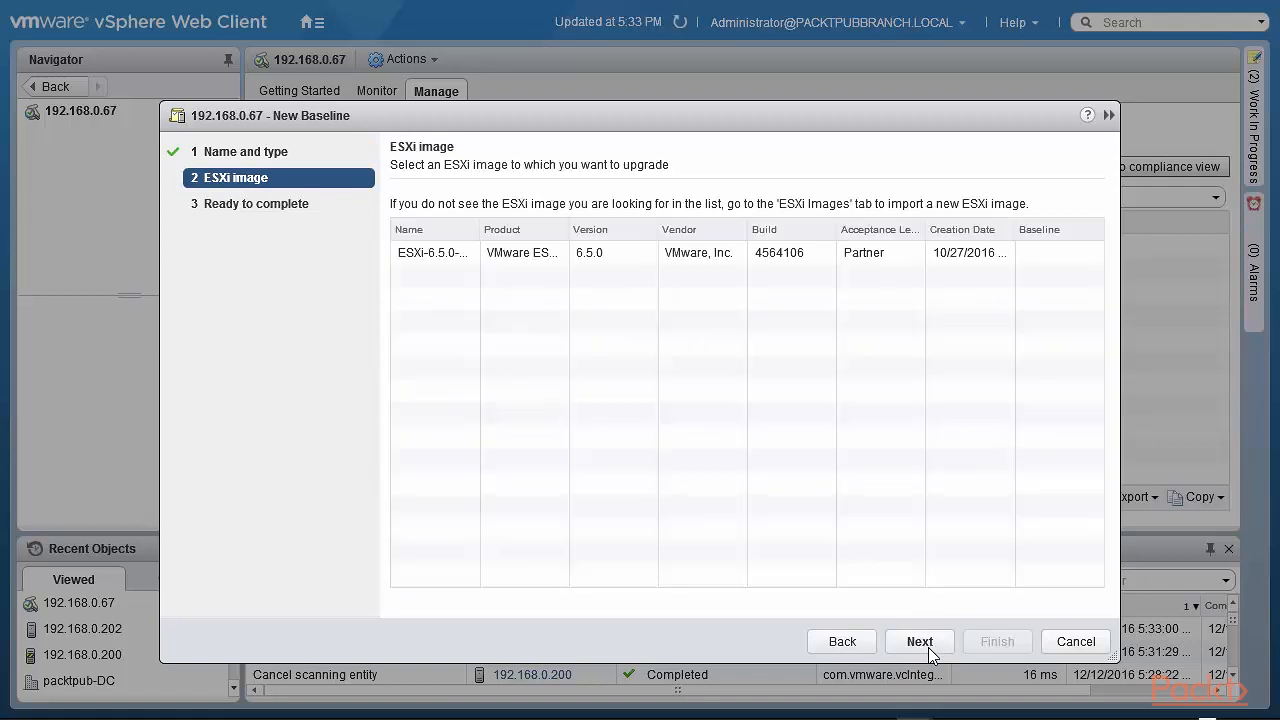
Select the imported VMware ESXi 6.5.0 image, build 4564106, for the upgrade baseline and finish creating it.
left_click(543, 263)
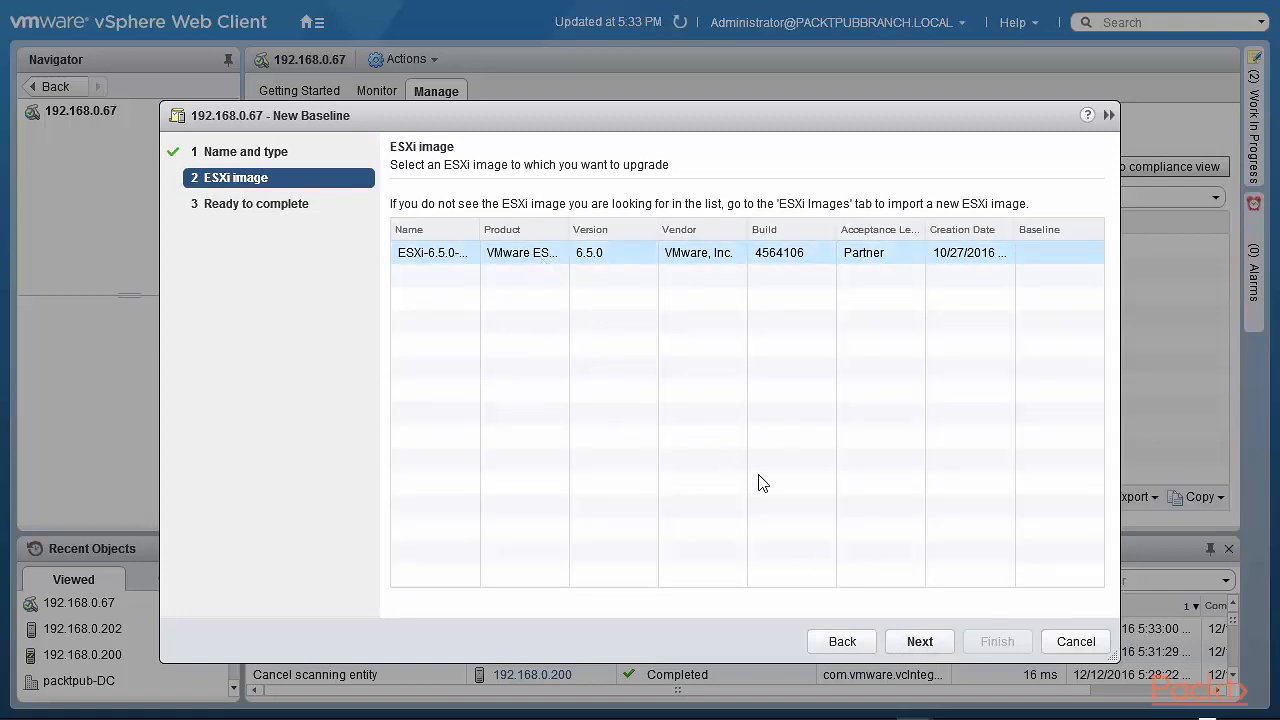
left_click(920, 643)
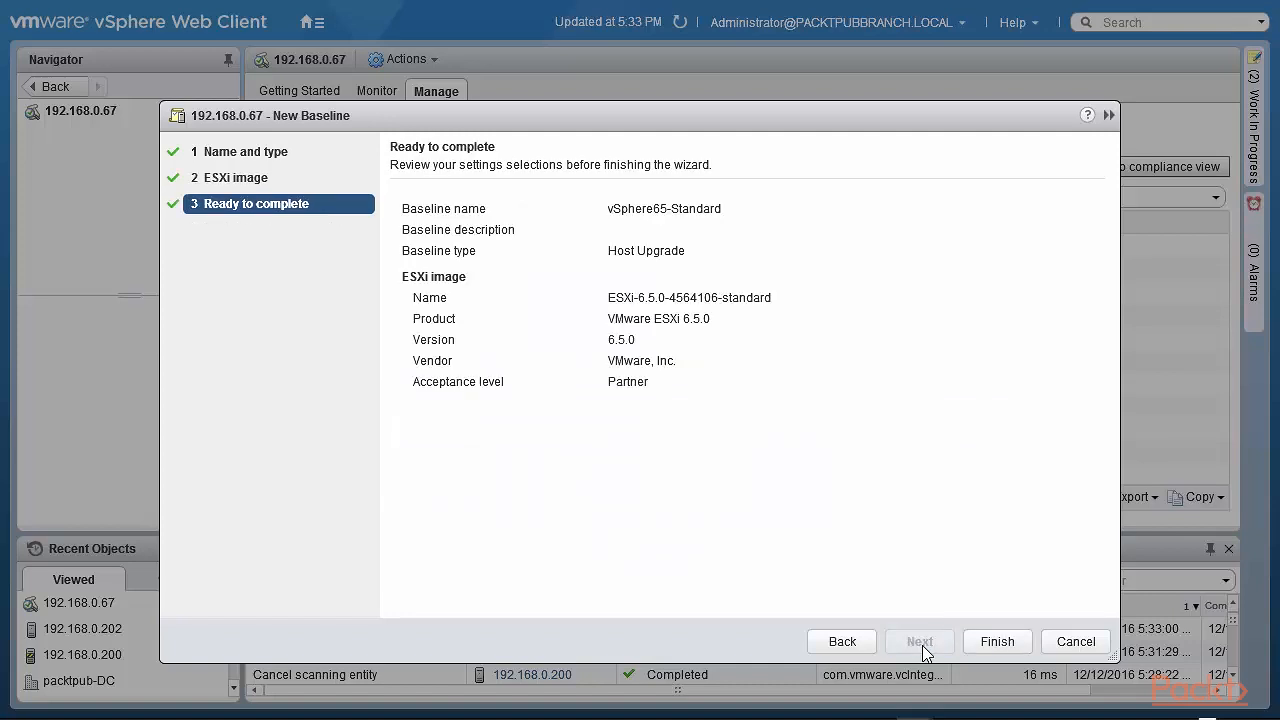
left_click(997, 642)
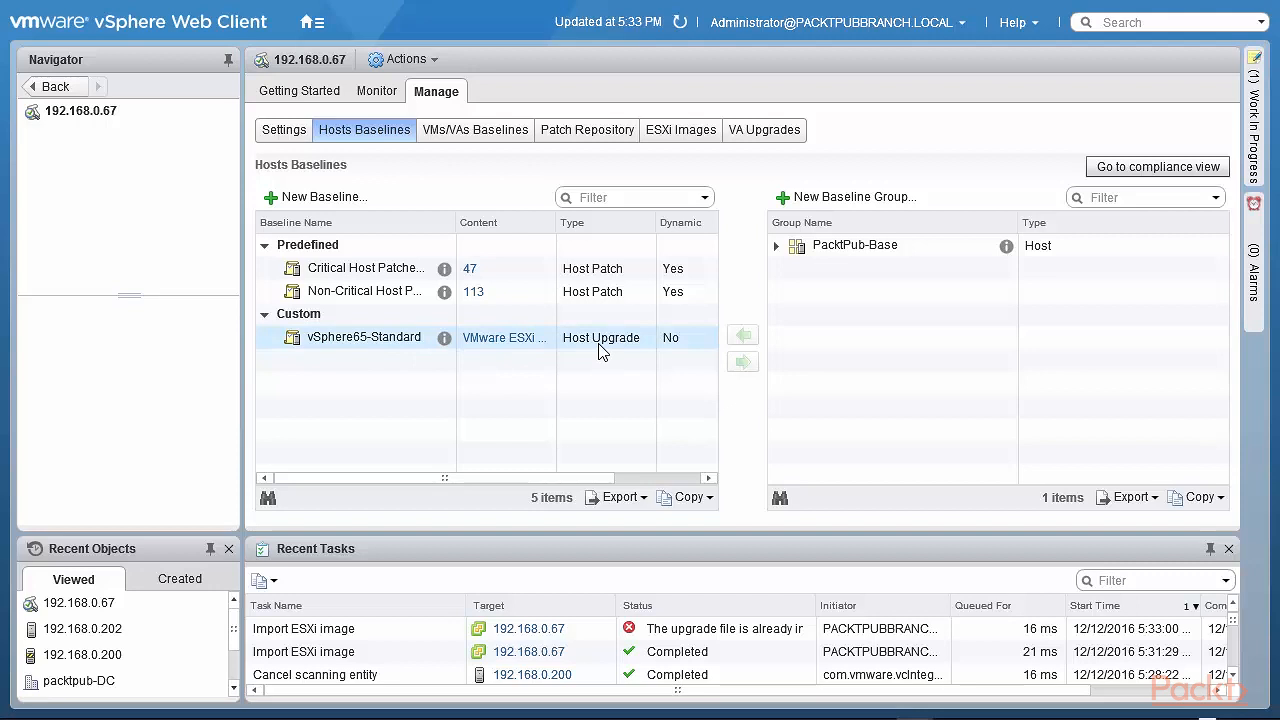
Check the hypervisor version of host 192.168.0.202 in its summary and go back to its Update Manager view.
left_click(1135, 167)
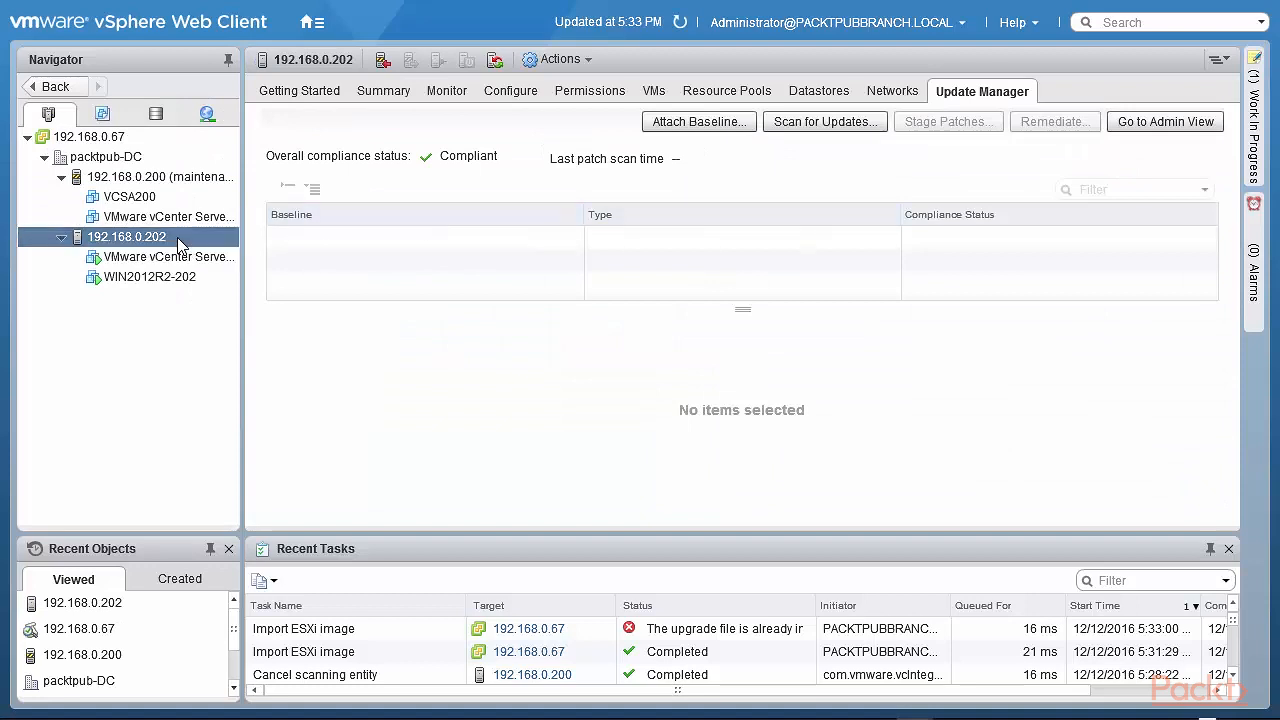
left_click(390, 91)
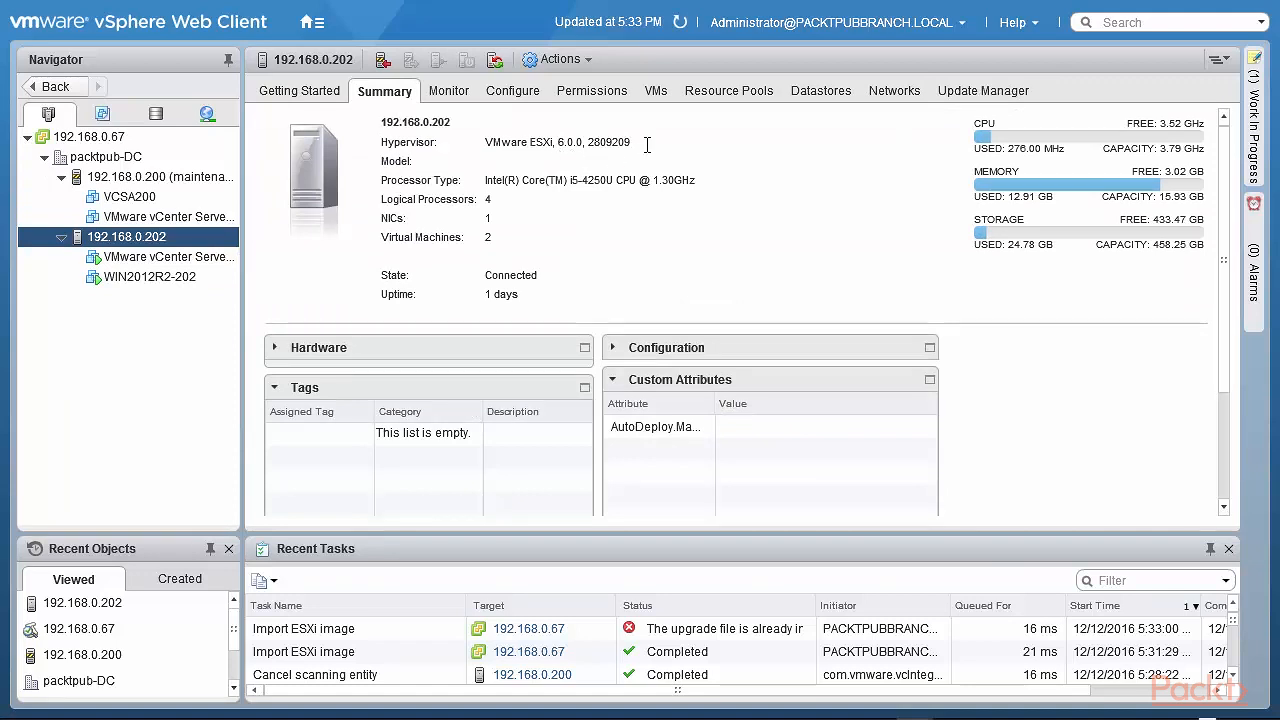
left_click(1000, 91)
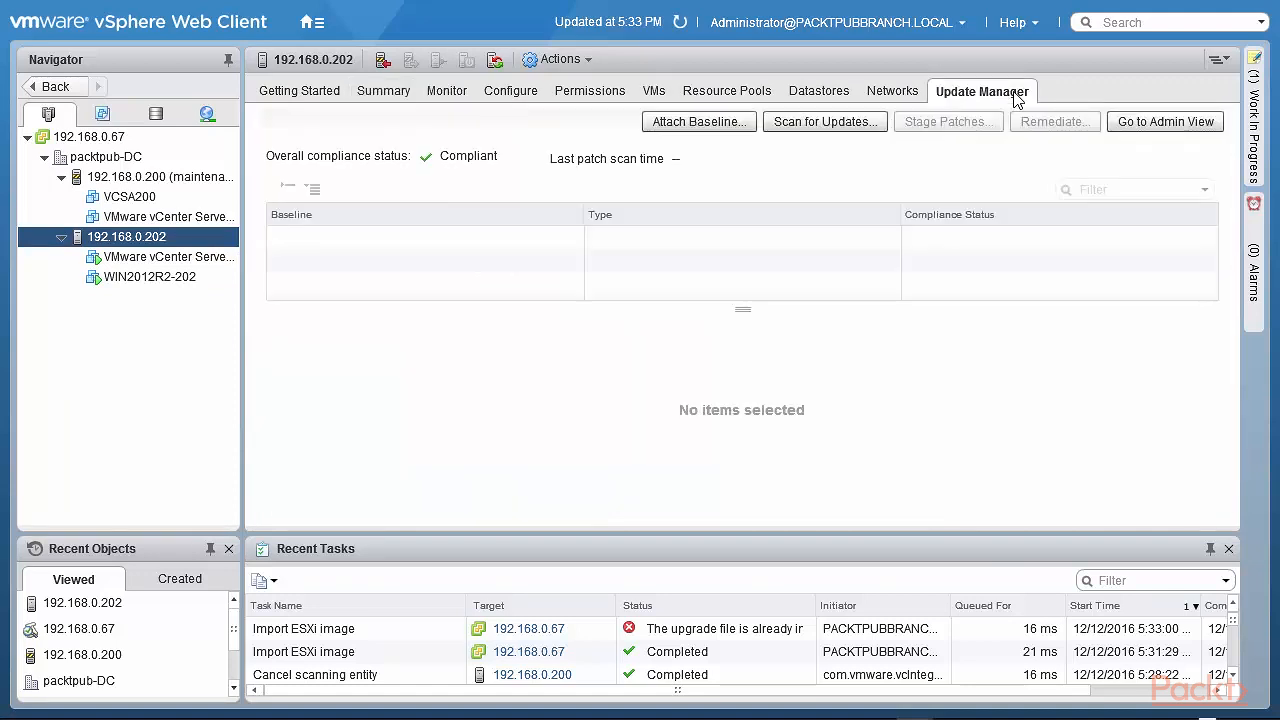
Attach the vSphere65-Standard upgrade baseline to host 192.168.0.202.
left_click(668, 124)
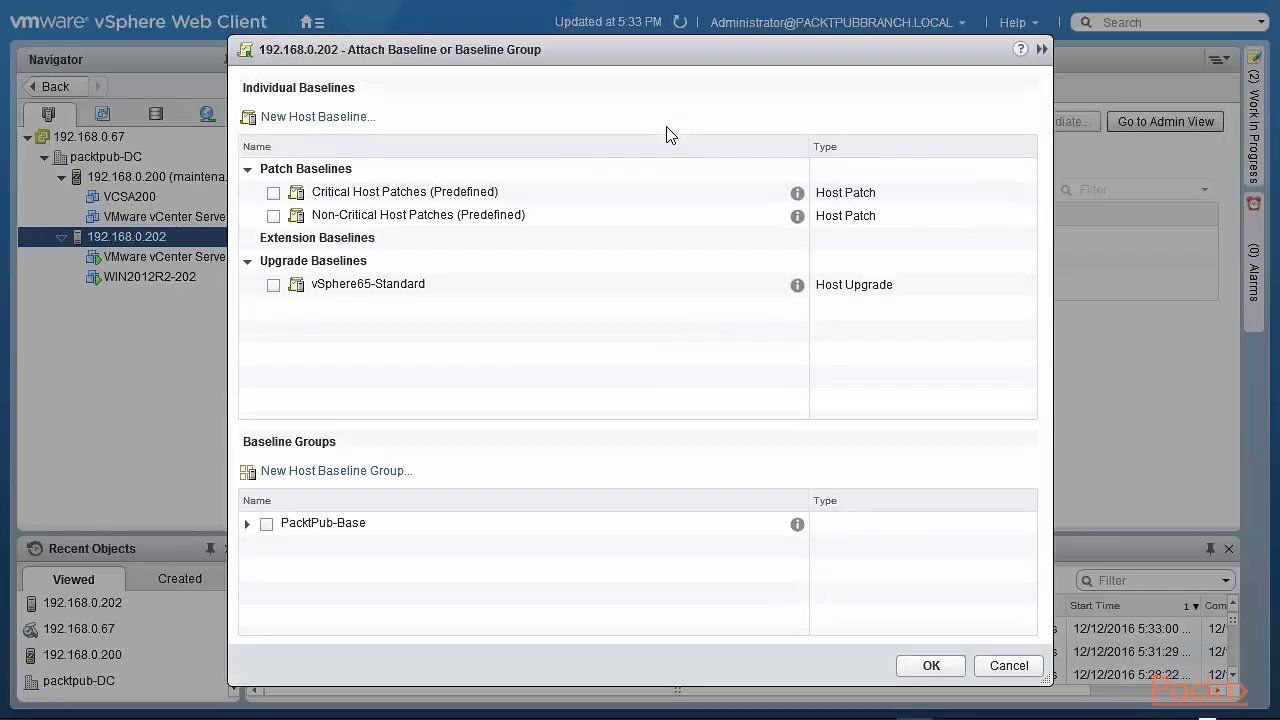
left_click(281, 288)
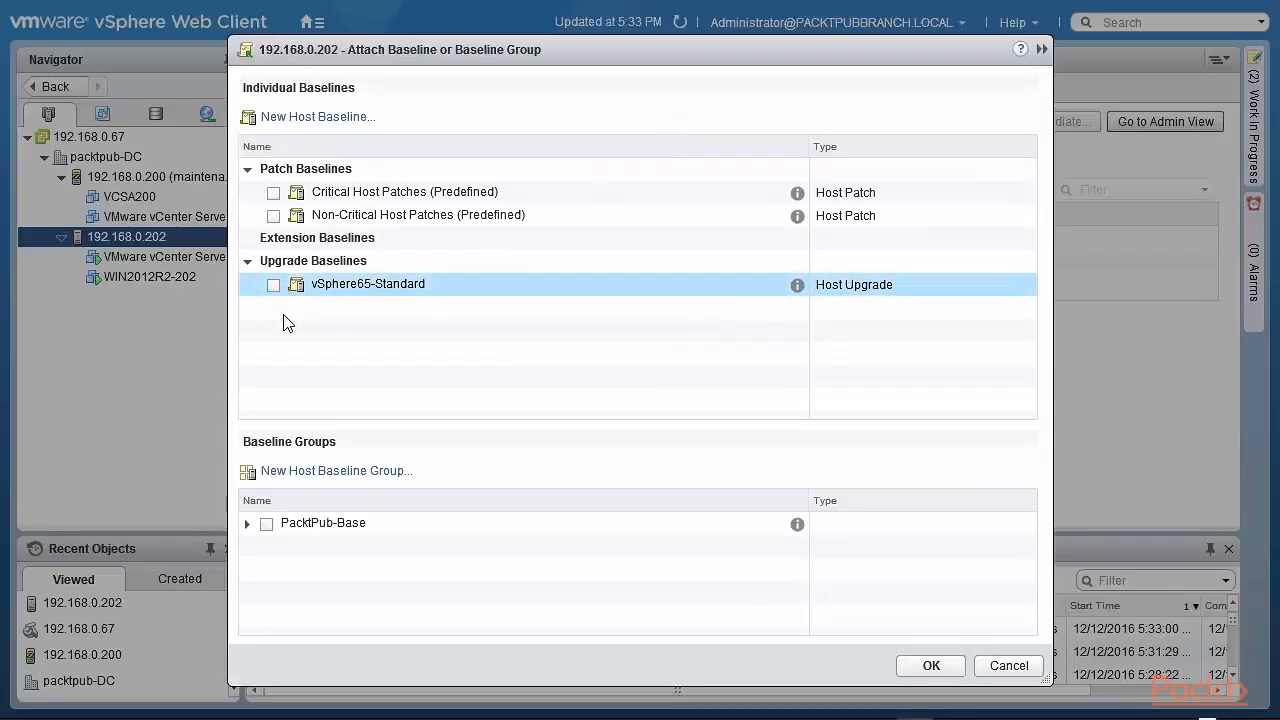
left_click(273, 285)
left_click(930, 666)
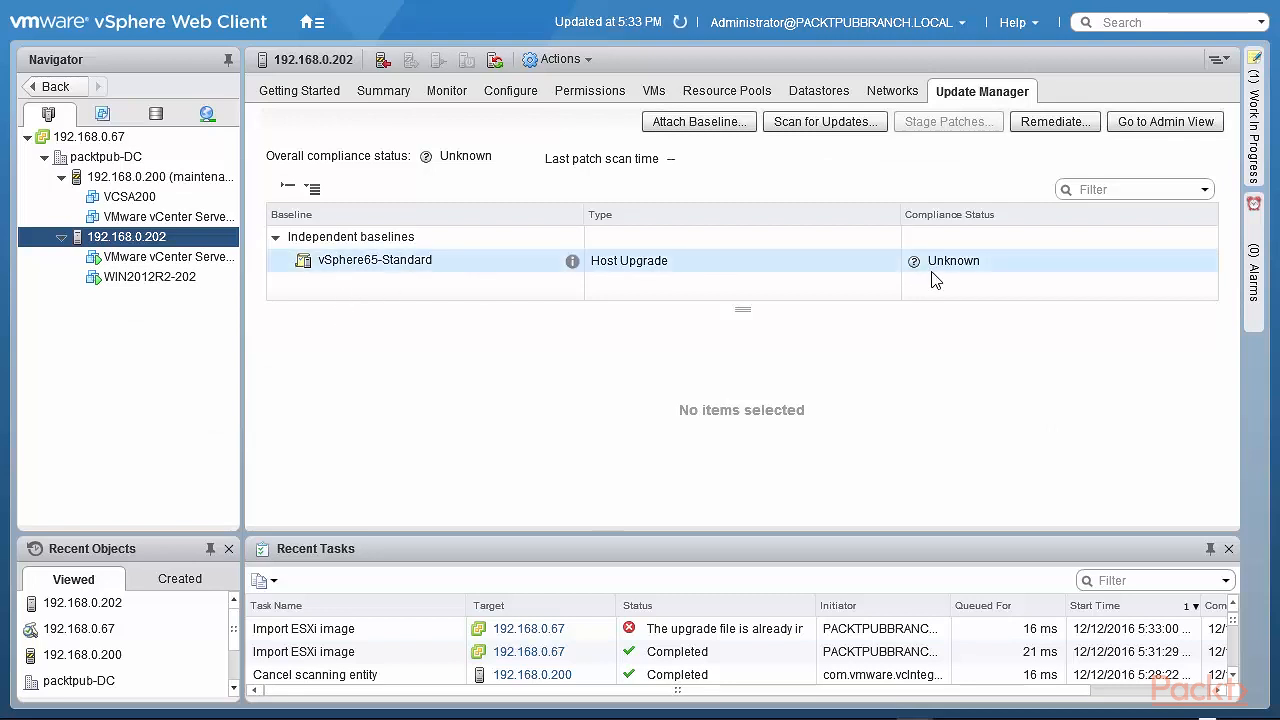
Scan host 192.168.0.202 for upgrades only, without patches and extensions, and view the details of its vSphere65-Standard baseline.
left_click(786, 125)
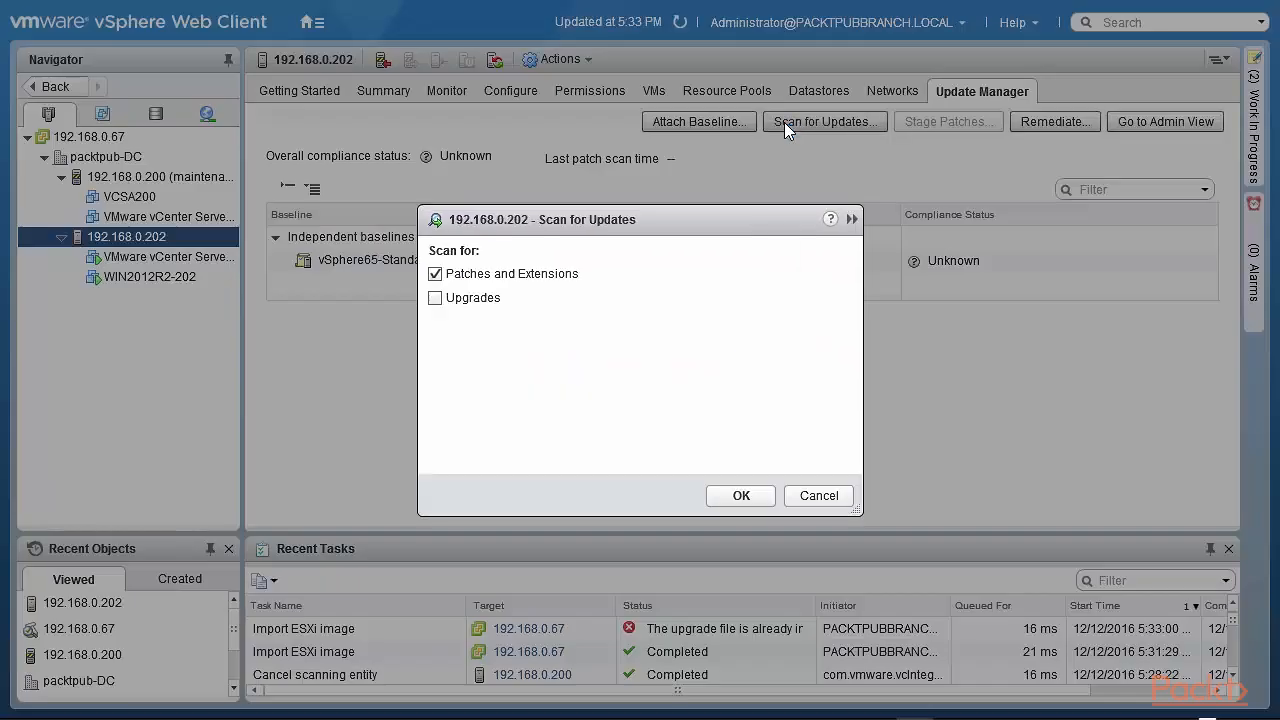
left_click(435, 273)
left_click(435, 297)
left_click(740, 497)
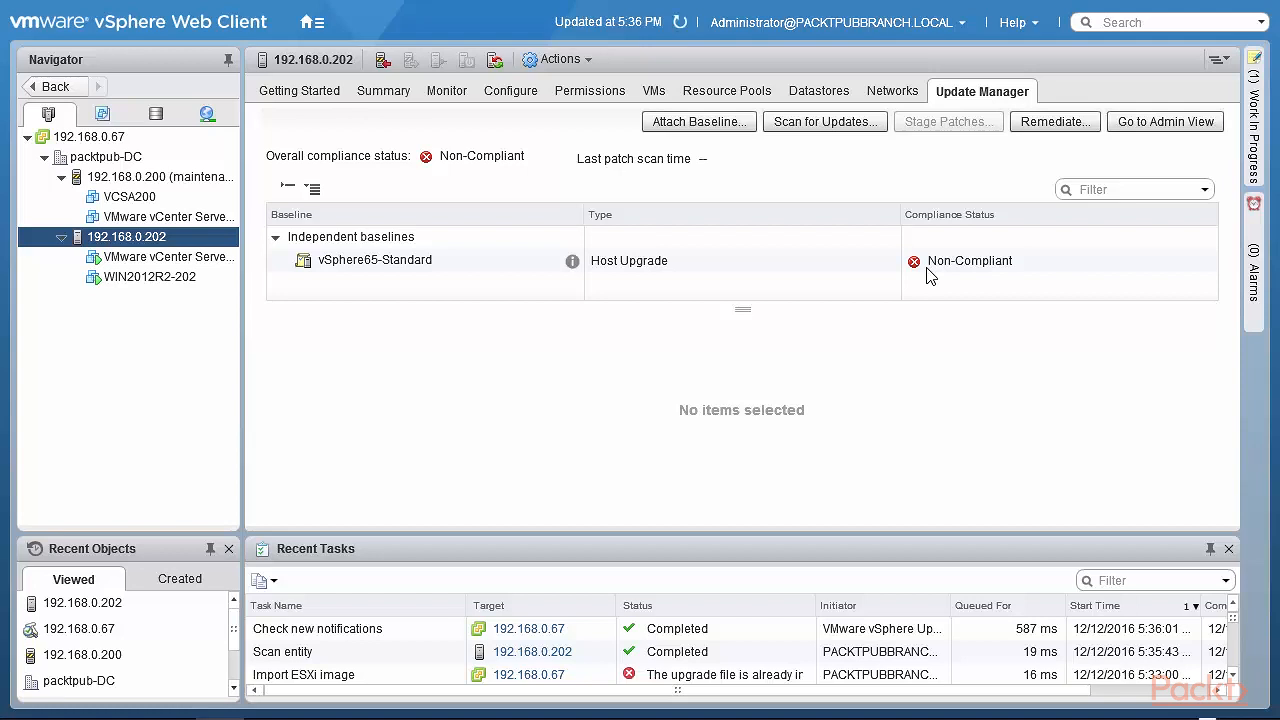
left_click(414, 264)
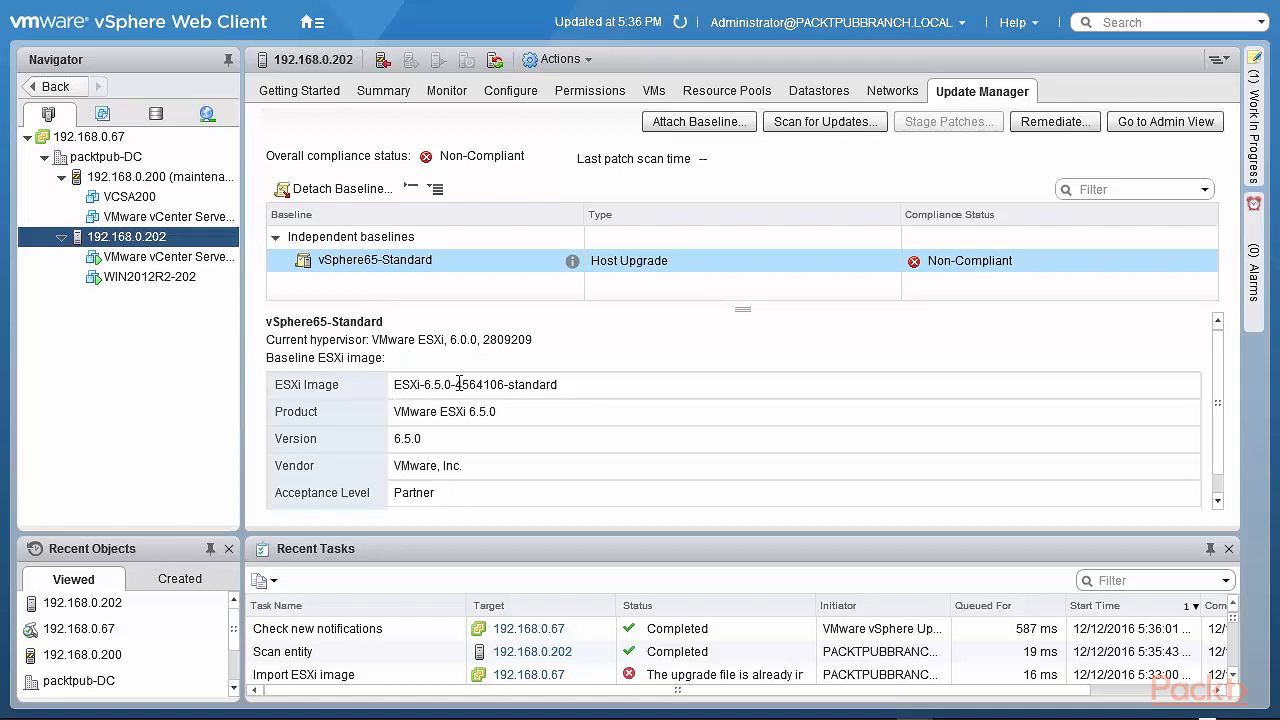
Start remediating host 192.168.0.202 with the vSphere65-Standard upgrade baseline and accept the license agreement.
left_click(1080, 127)
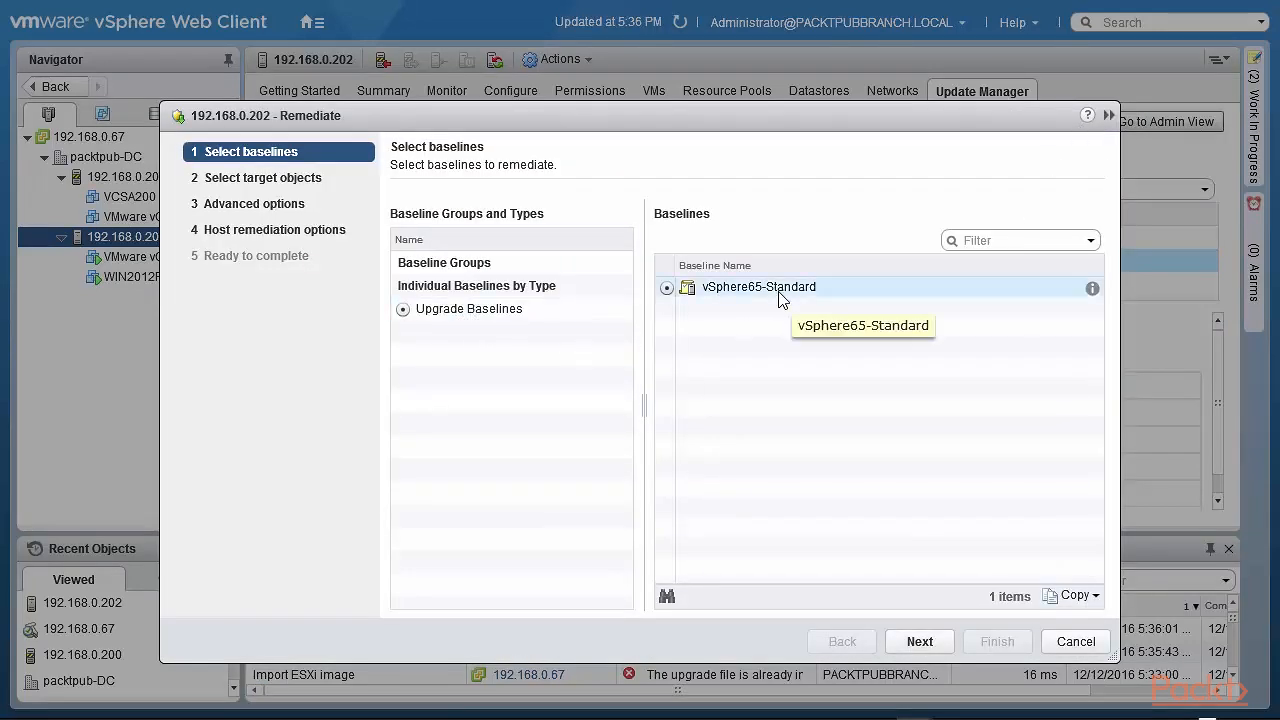
left_click(915, 641)
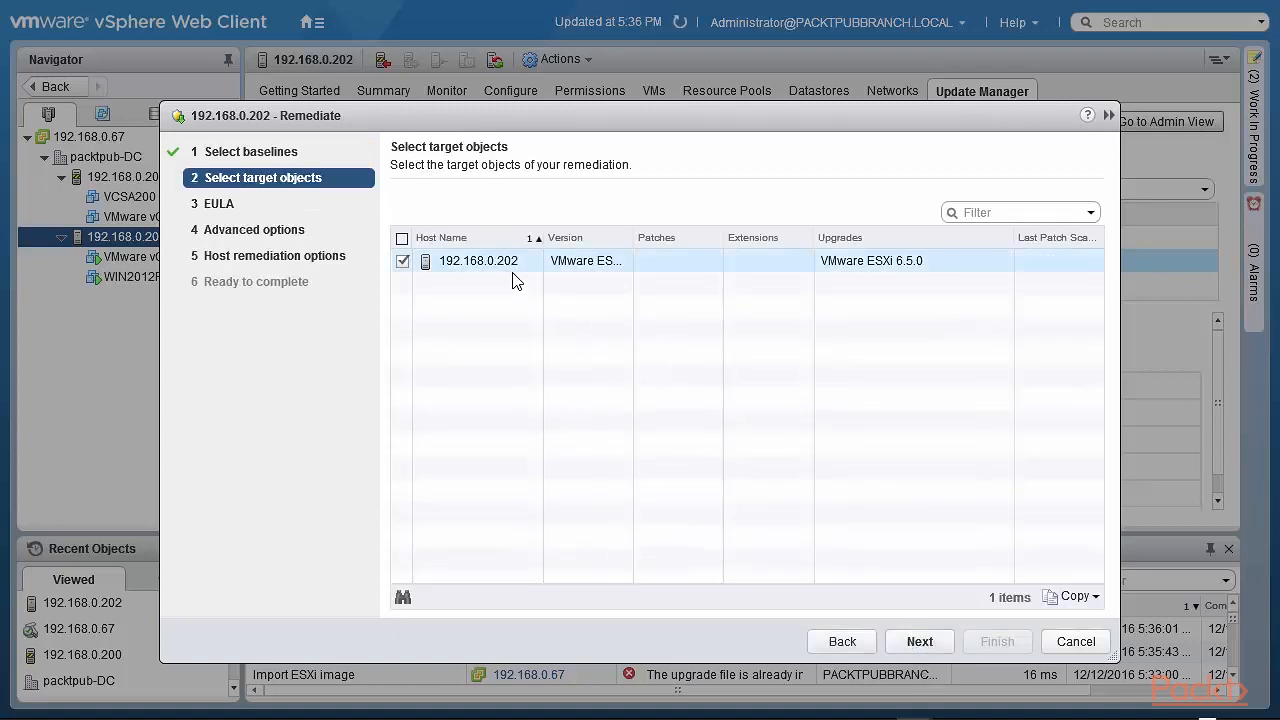
left_click(922, 645)
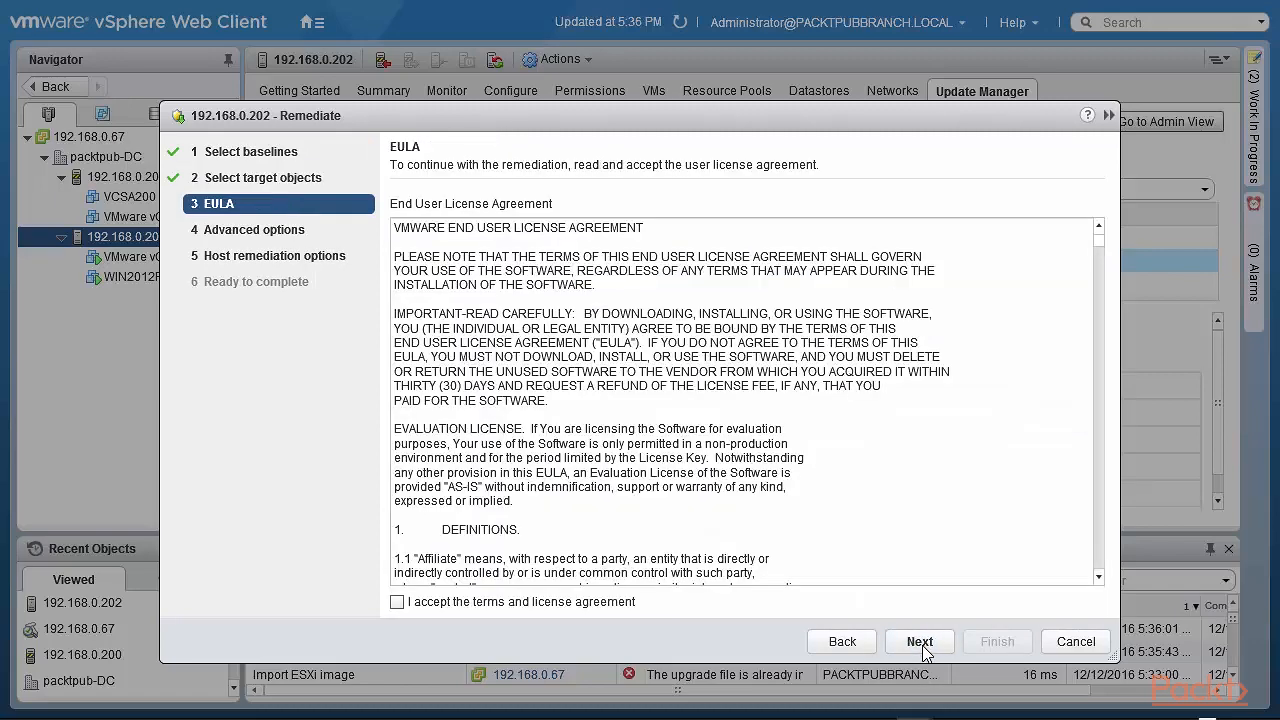
left_click(398, 603)
left_click(920, 642)
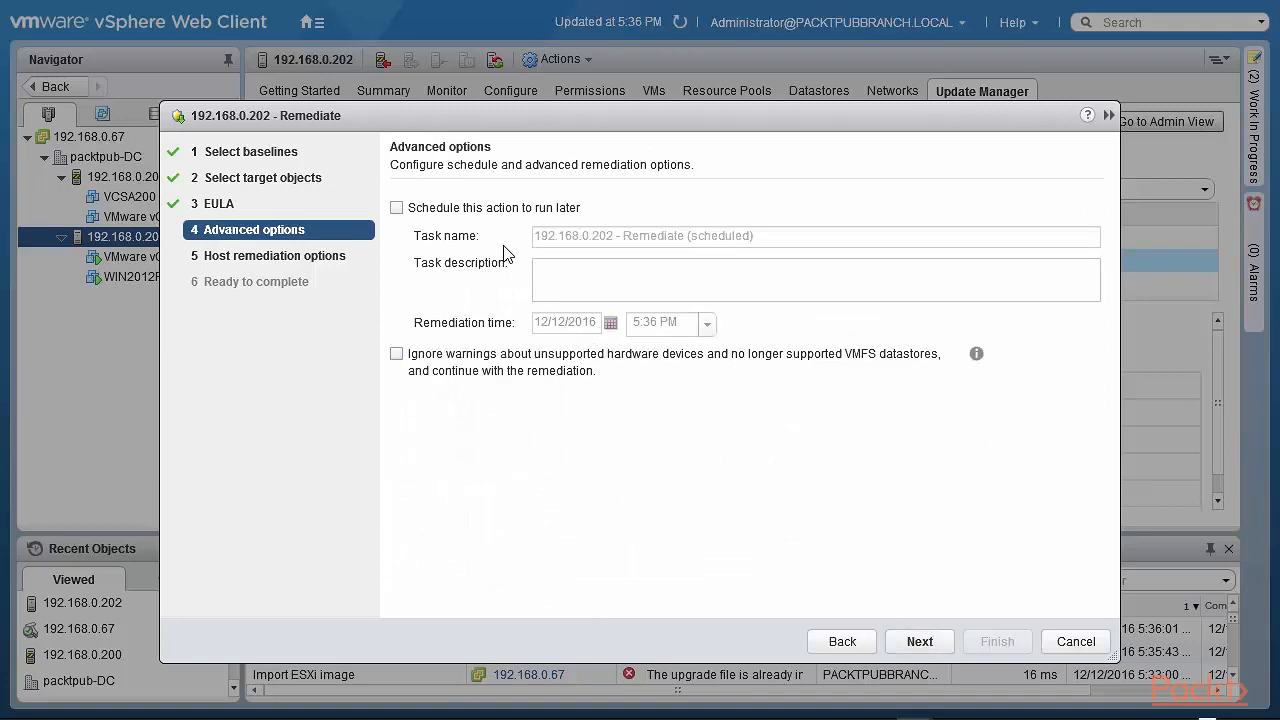
Run the remediation immediately with virtual machines powered off and 3 maintenance mode retries every 5 minutes, after reviewing its baseline and target host.
left_click(917, 643)
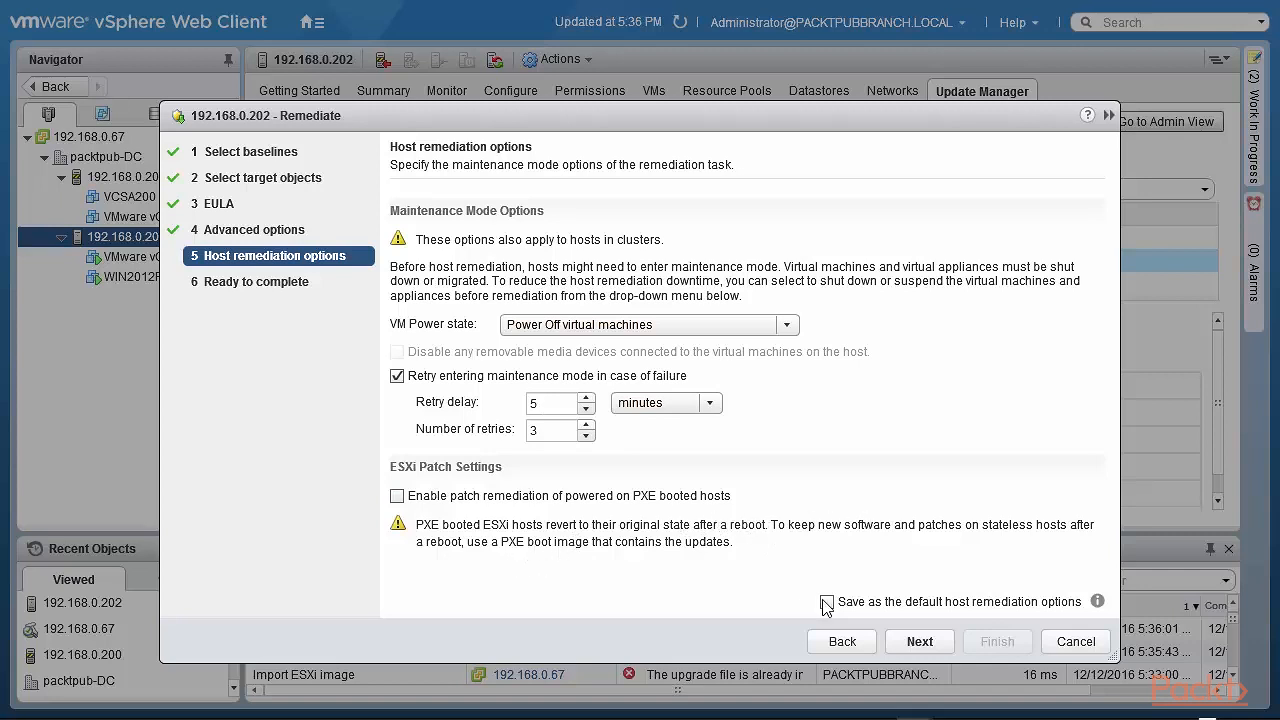
left_click(920, 644)
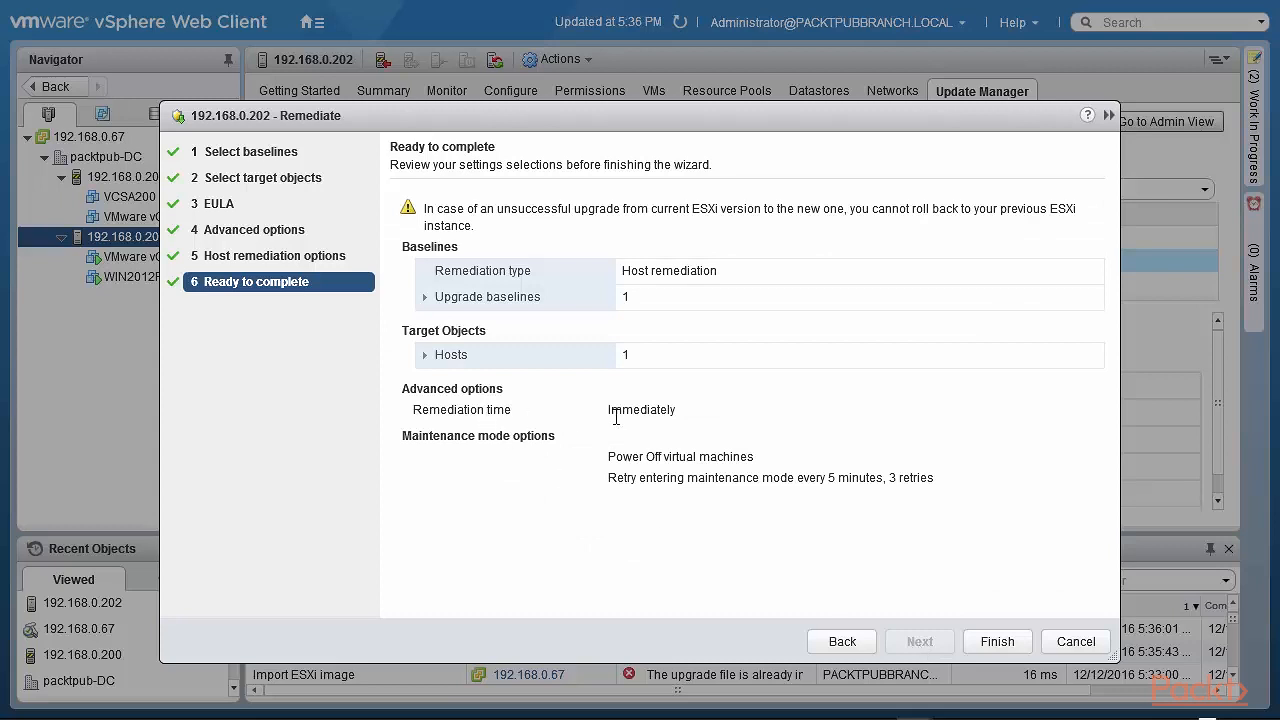
left_click(424, 300)
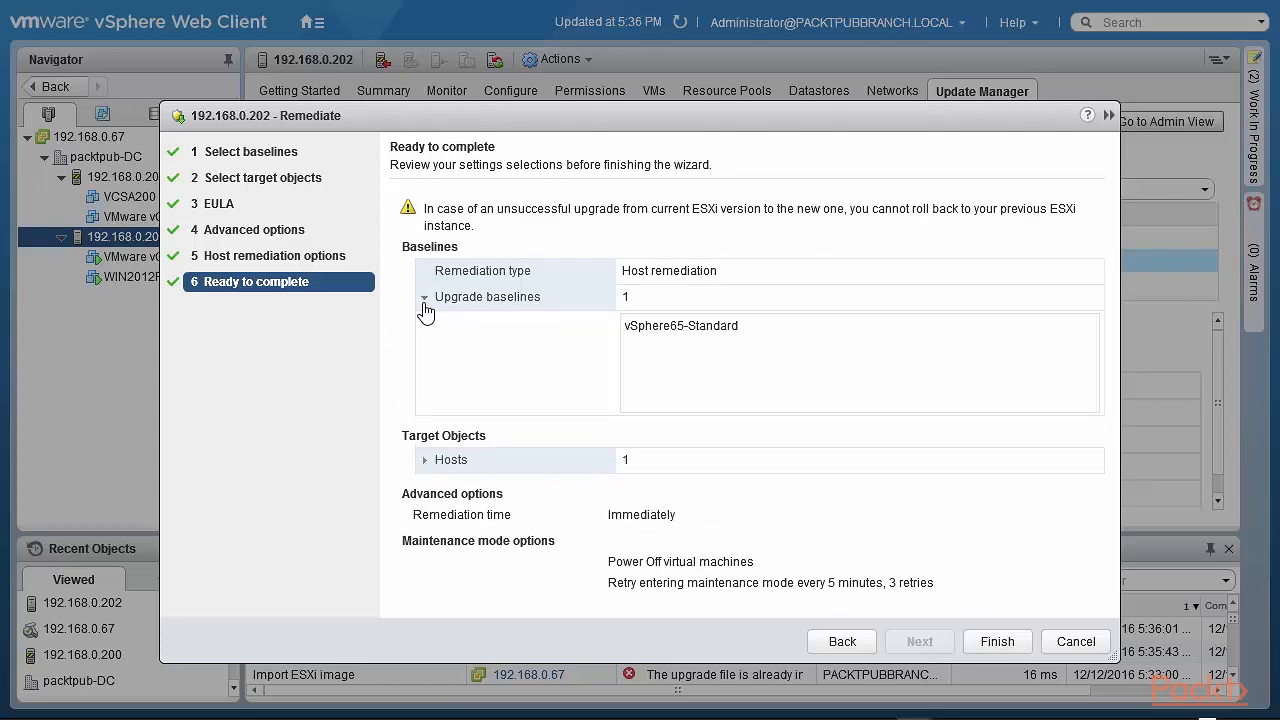
left_click(424, 462)
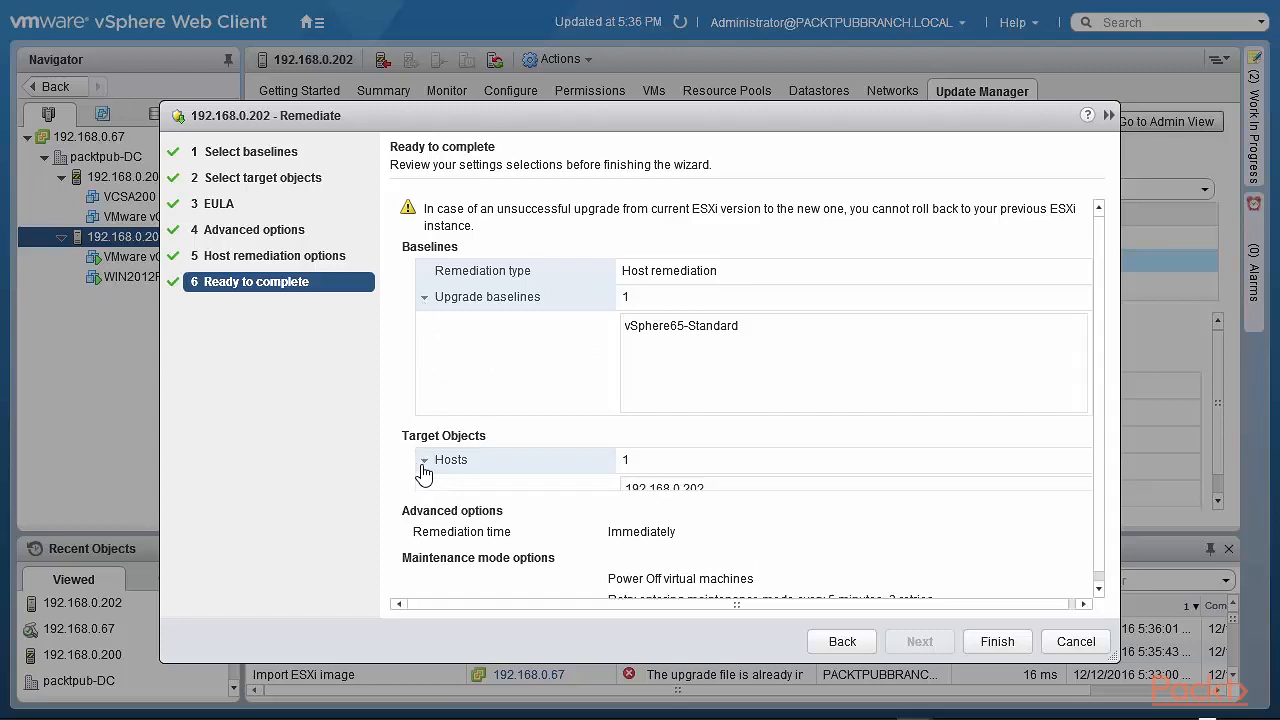
left_click(990, 642)
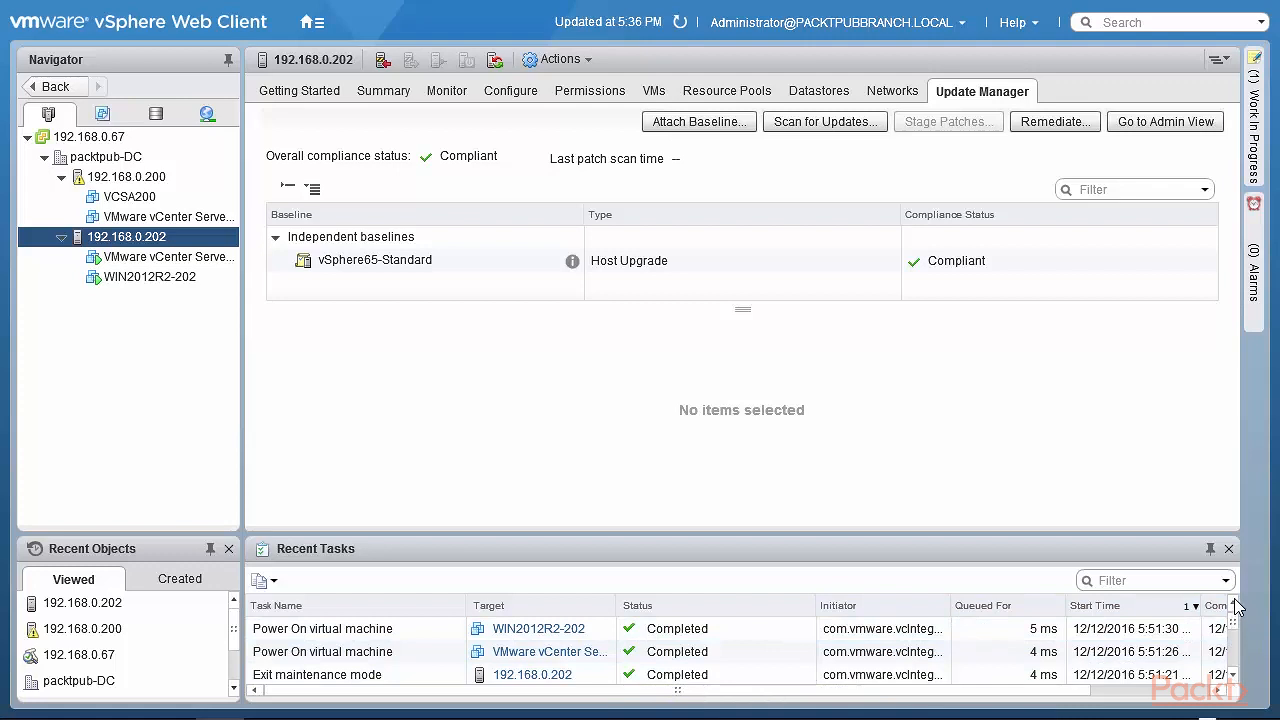
Review the remediation-related entries in the recent tasks and open the summary of host 192.168.0.202 to check its hypervisor version.
left_click_drag(1234, 610, 1237, 658)
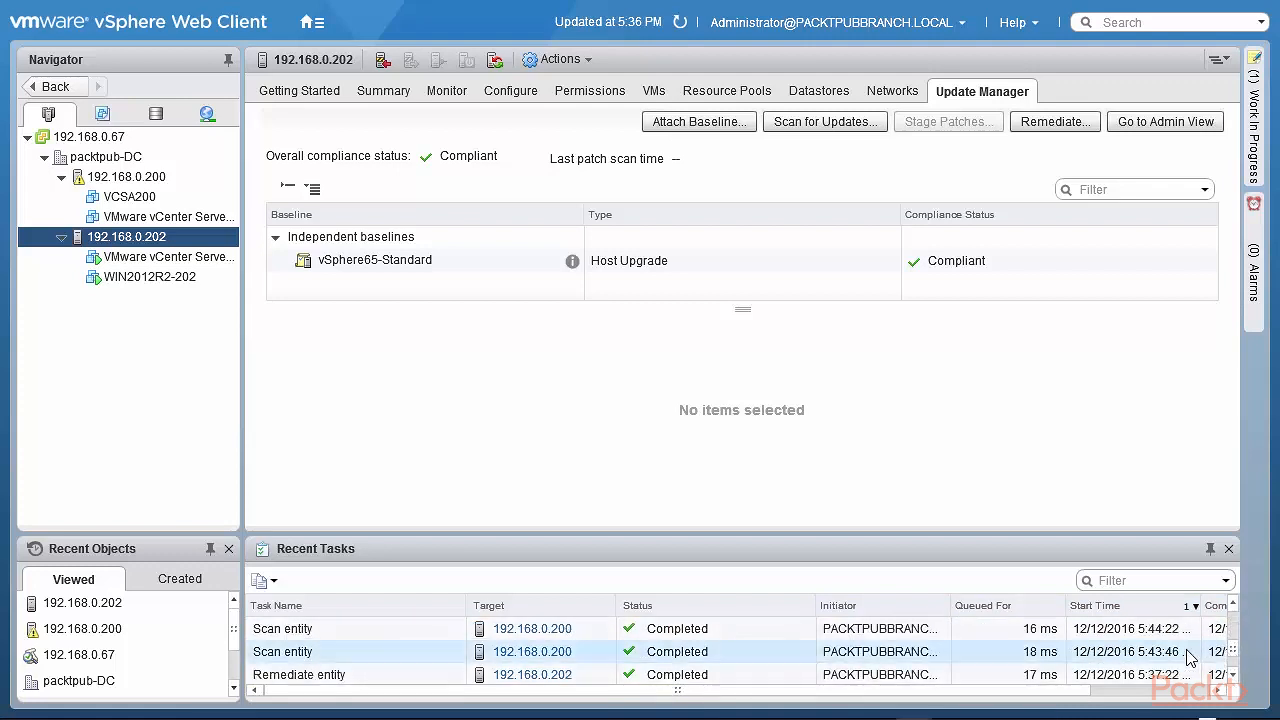
left_click(1235, 608)
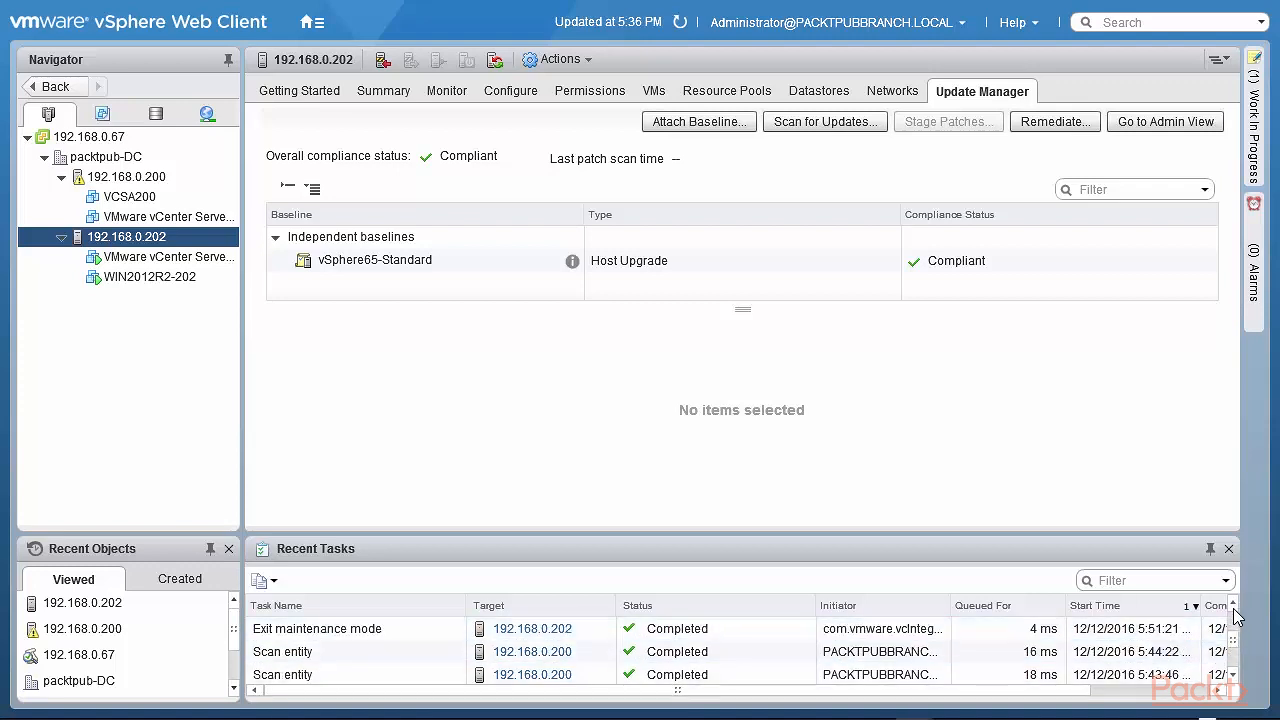
left_click(1235, 610)
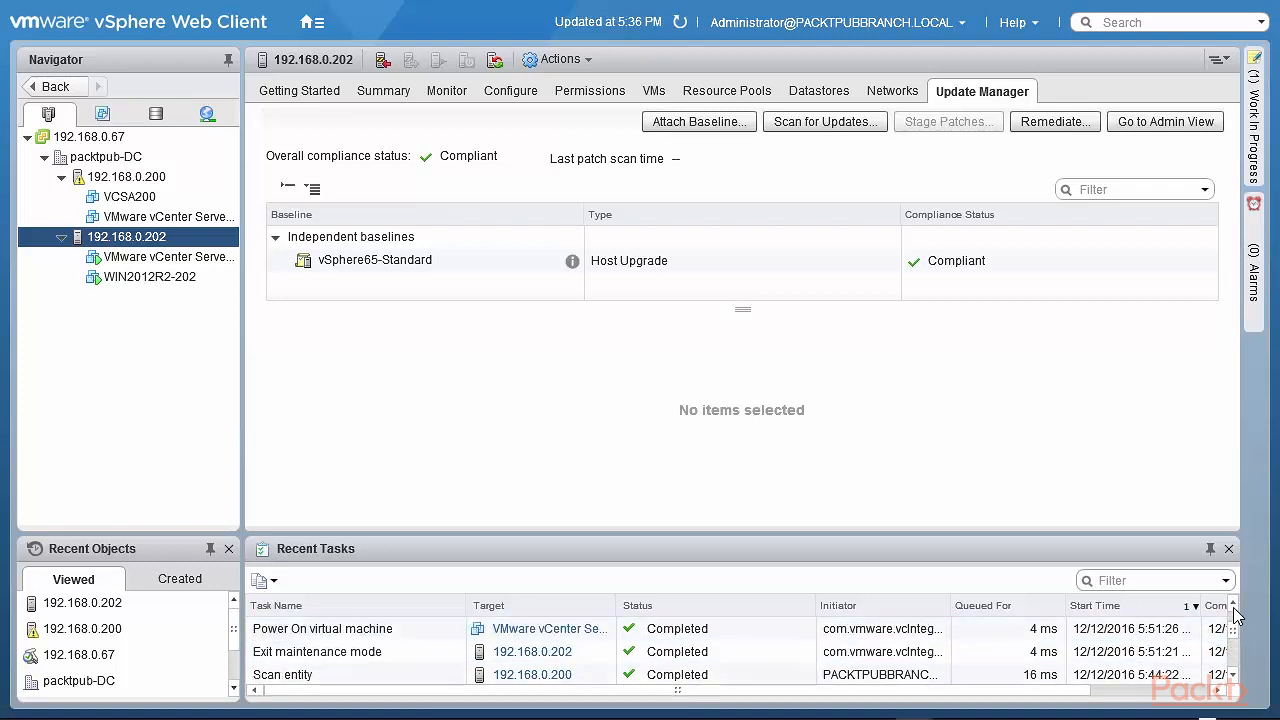
left_click(1235, 610)
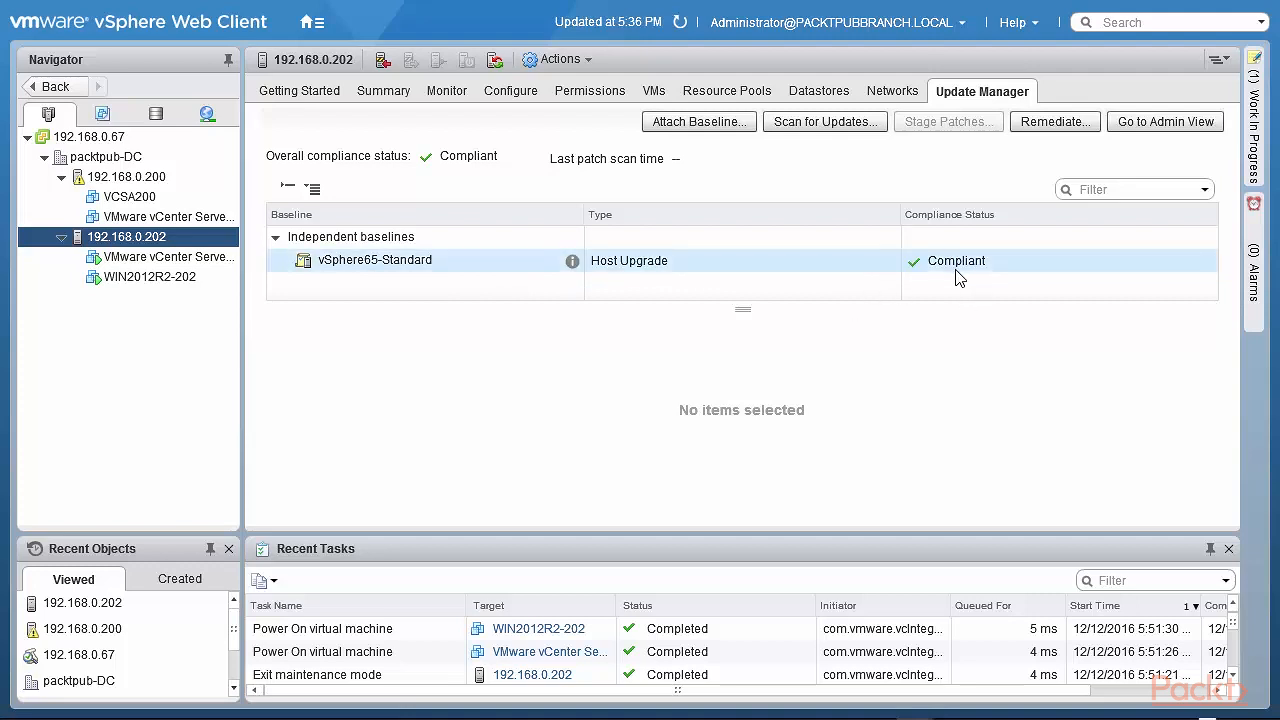
left_click(396, 93)
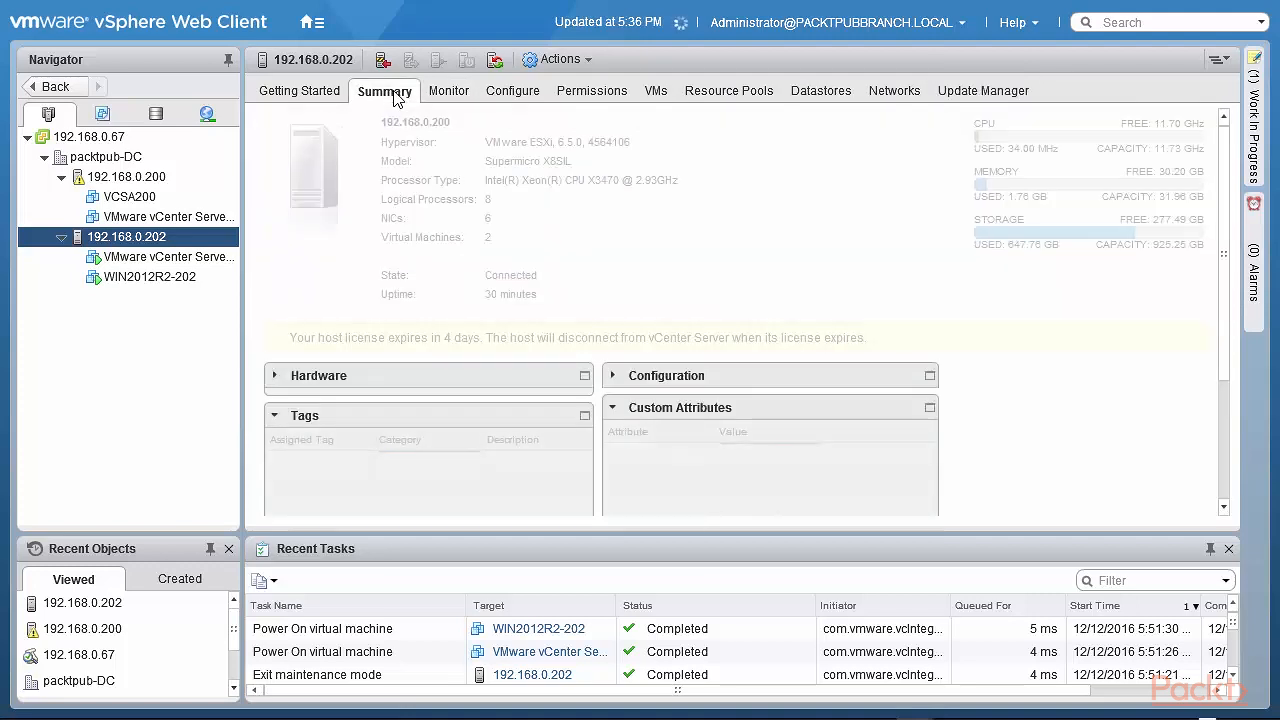